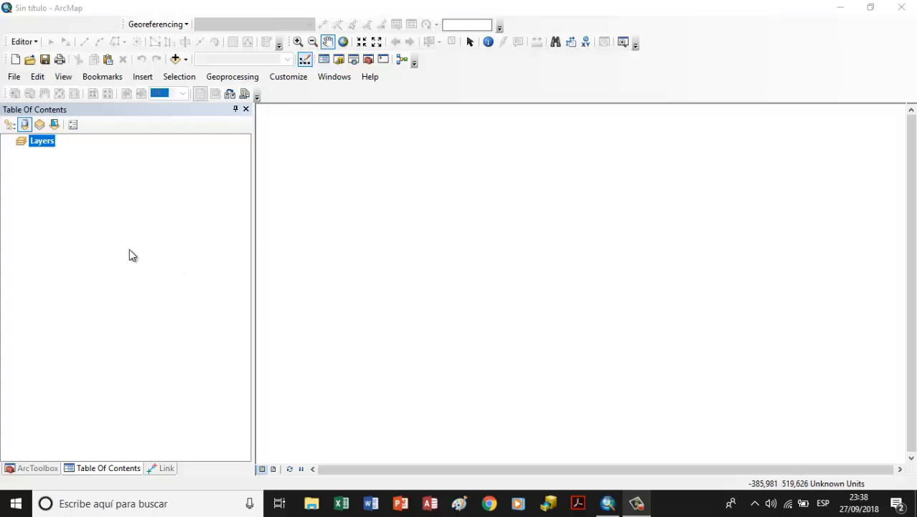
# Step: Set the Layers data frame's coordinate system to the geographic World system WGS 1984
pyautogui.click(46, 144)
pyautogui.rightClick(48, 145)
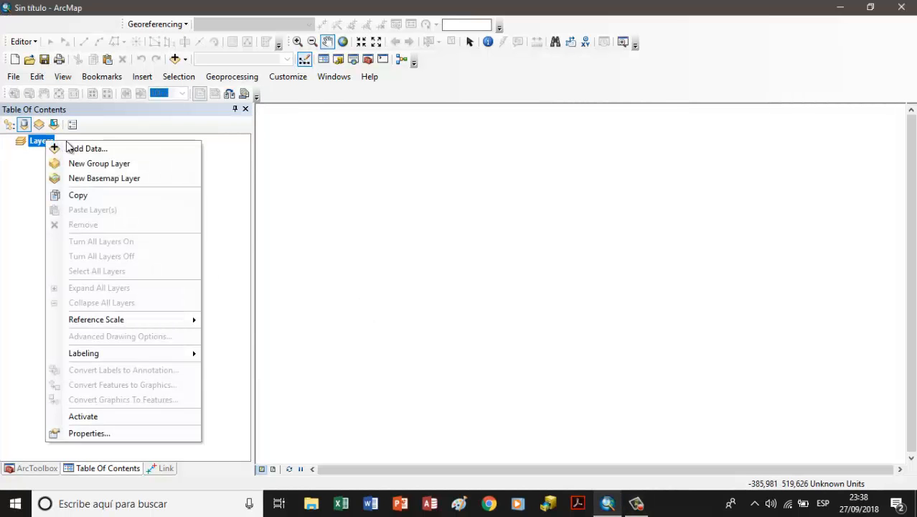
pyautogui.click(97, 435)
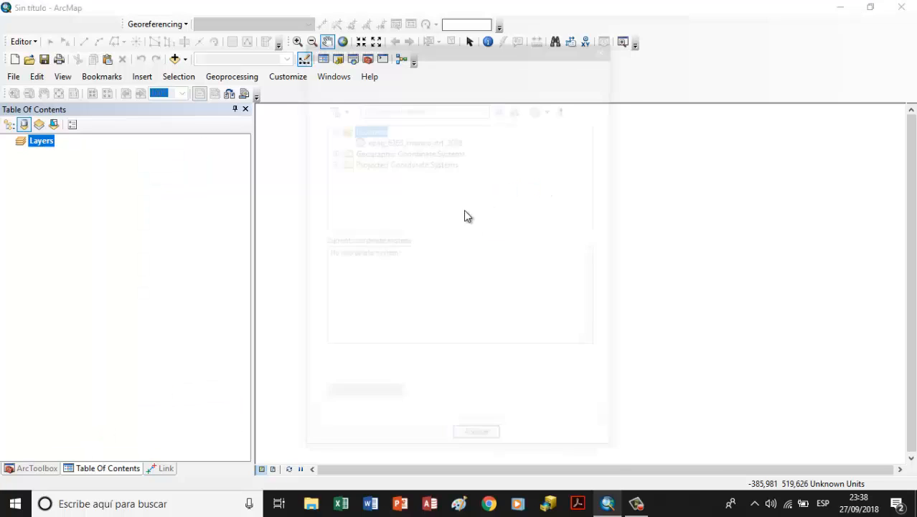
pyautogui.doubleClick(416, 151)
pyautogui.scroll(-3, 410, 183)
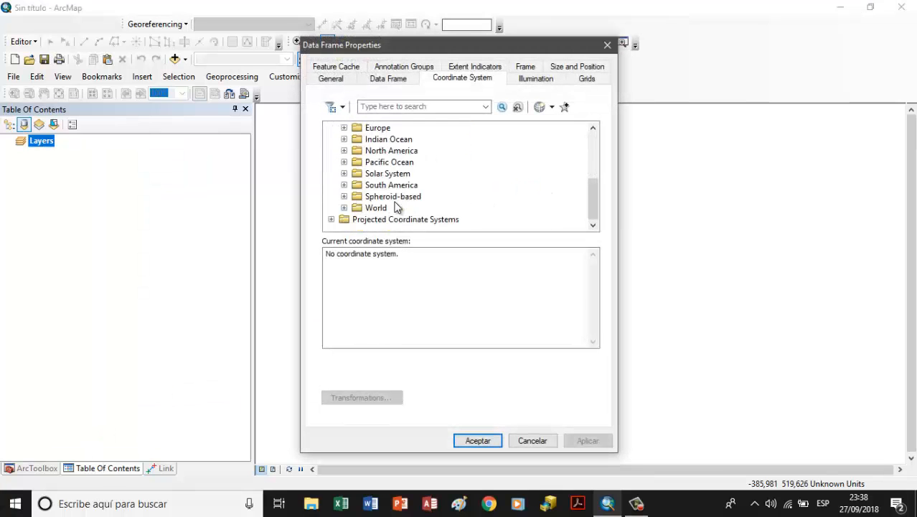
pyautogui.doubleClick(375, 207)
pyautogui.click(388, 208)
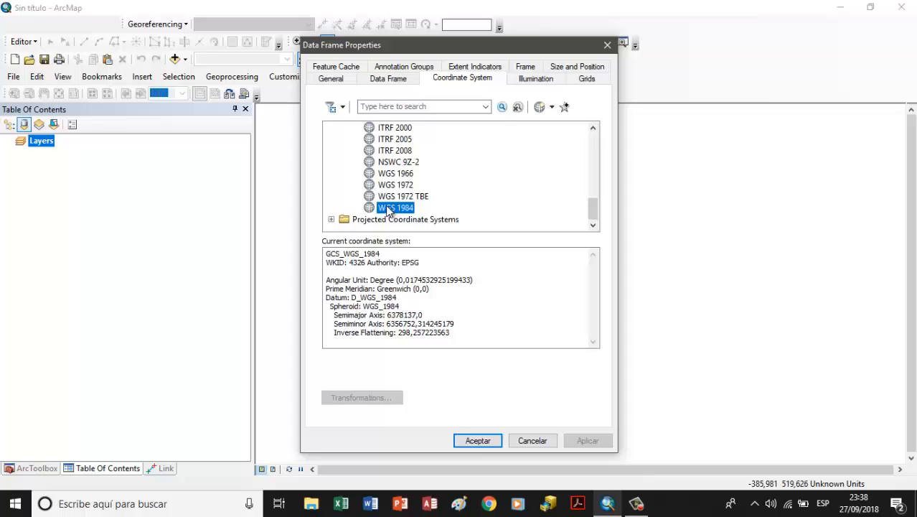
pyautogui.click(478, 440)
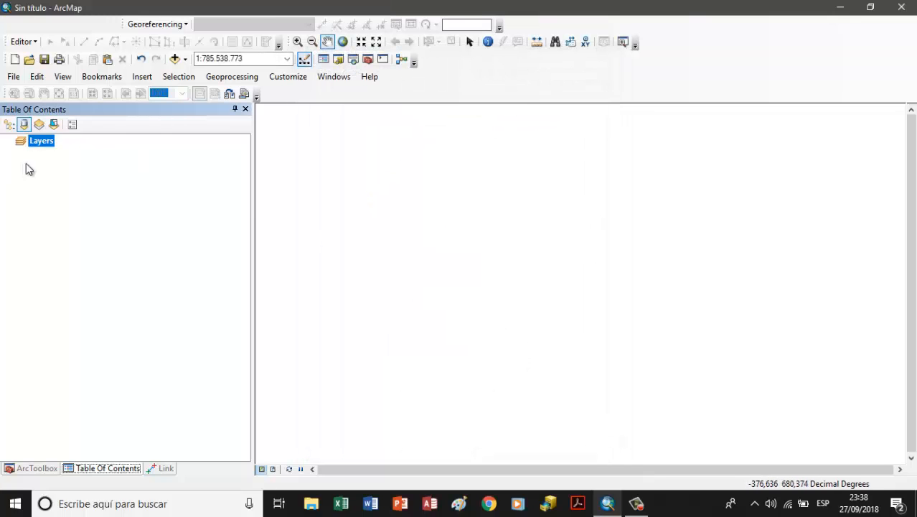
# Step: Switch to ArcCatalog
pyautogui.click(547, 507)
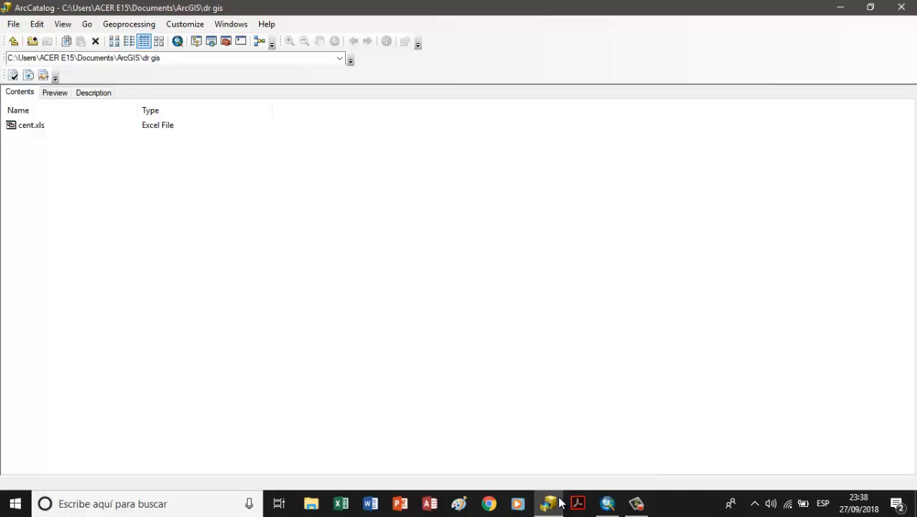
pyautogui.click(13, 26)
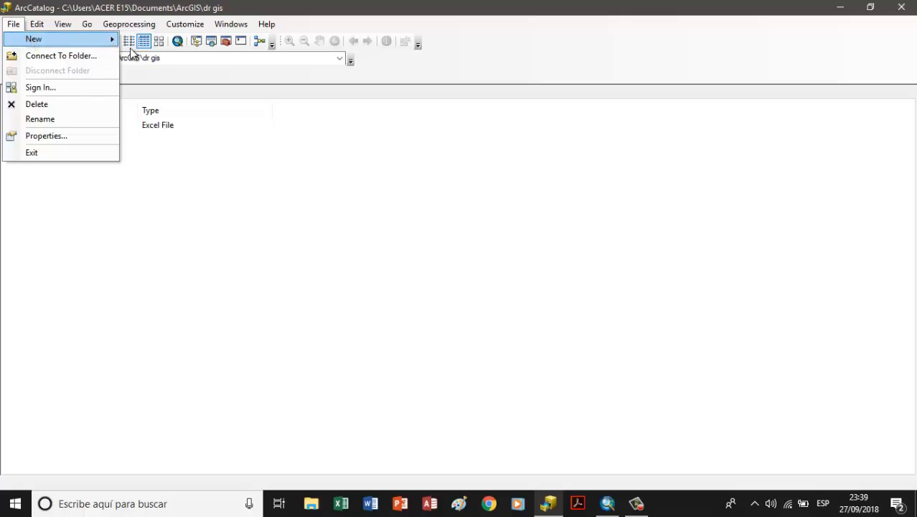
pyautogui.moveTo(108, 39)
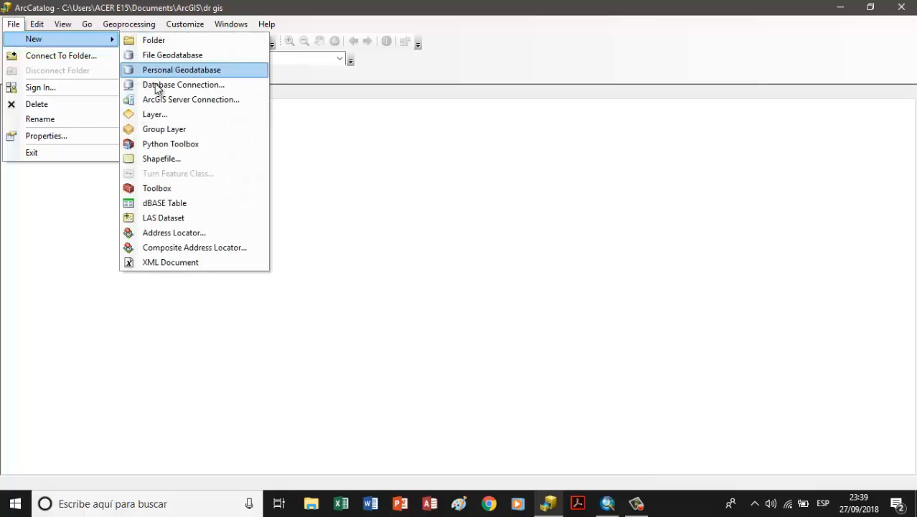
pyautogui.click(161, 158)
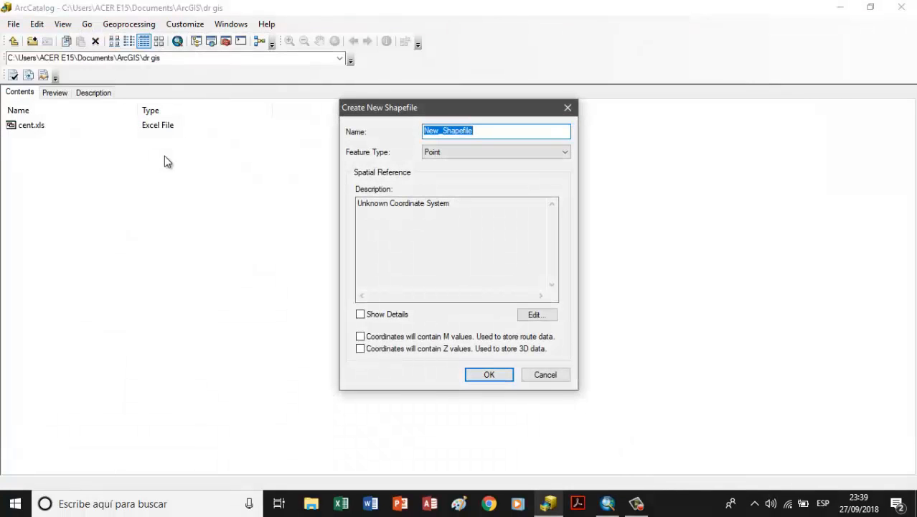
pyautogui.click(538, 373)
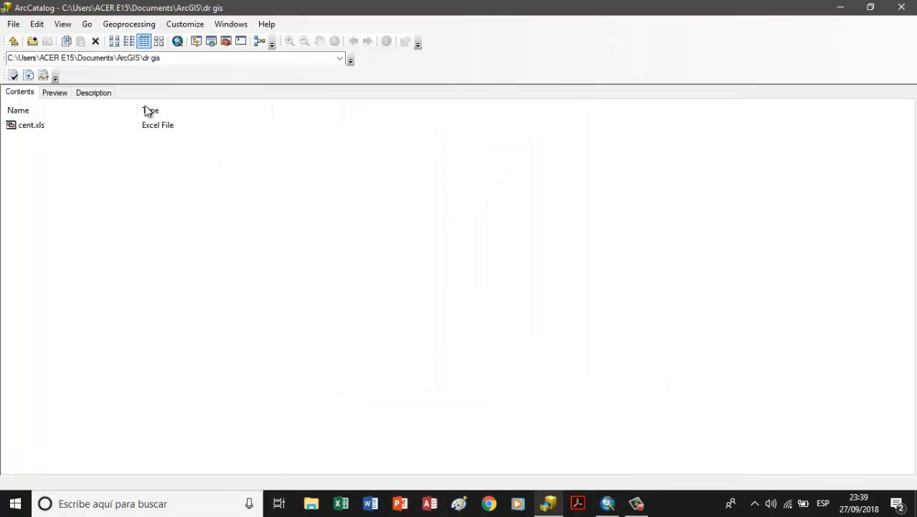
# Step: Connect the catalog to the dr gis folder inside the ArcGIS folder of Documents
pyautogui.click(13, 25)
pyautogui.click(26, 56)
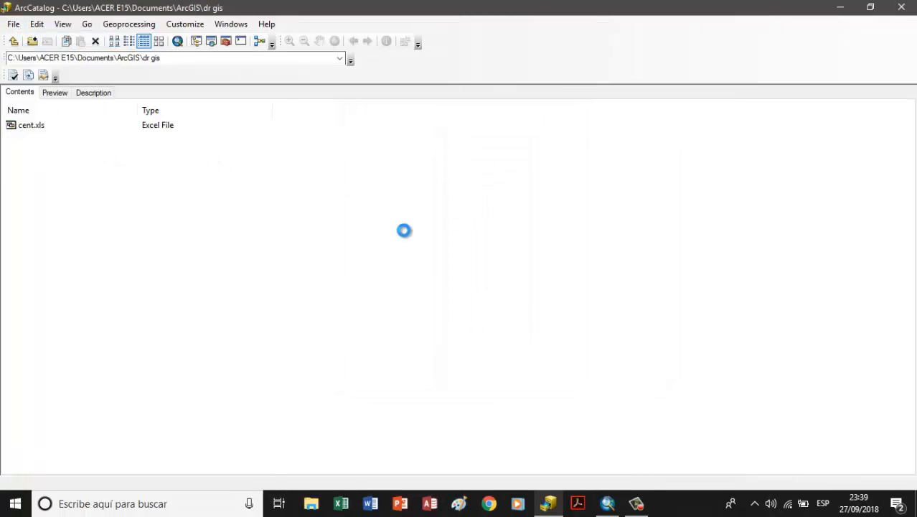
pyautogui.doubleClick(412, 216)
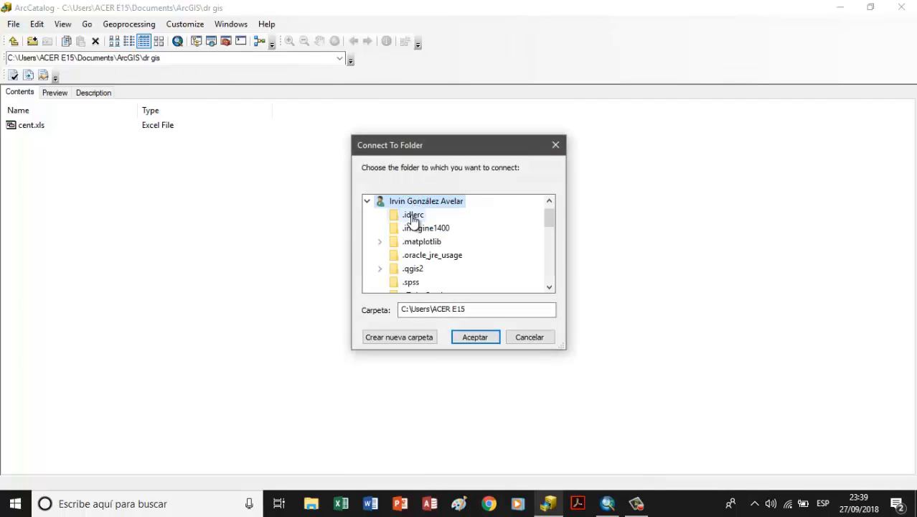
pyautogui.scroll(-1, 408, 249)
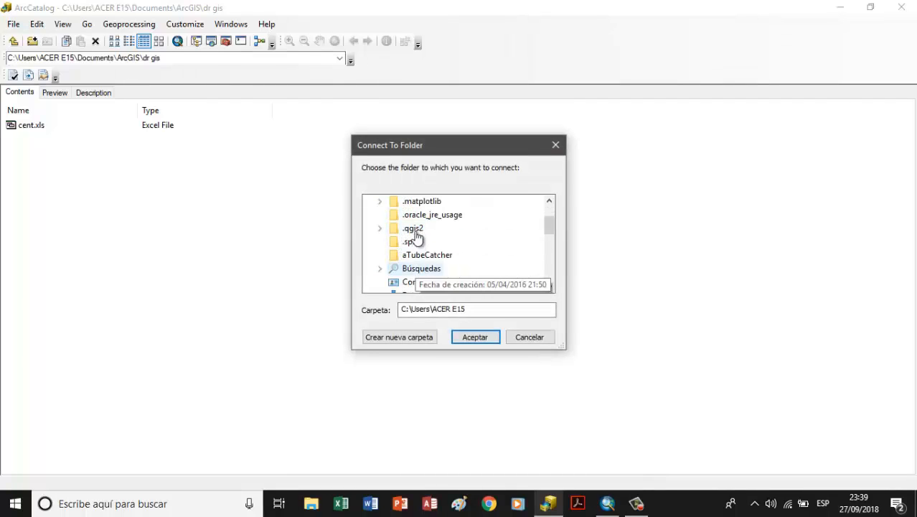
pyautogui.scroll(2, 410, 248)
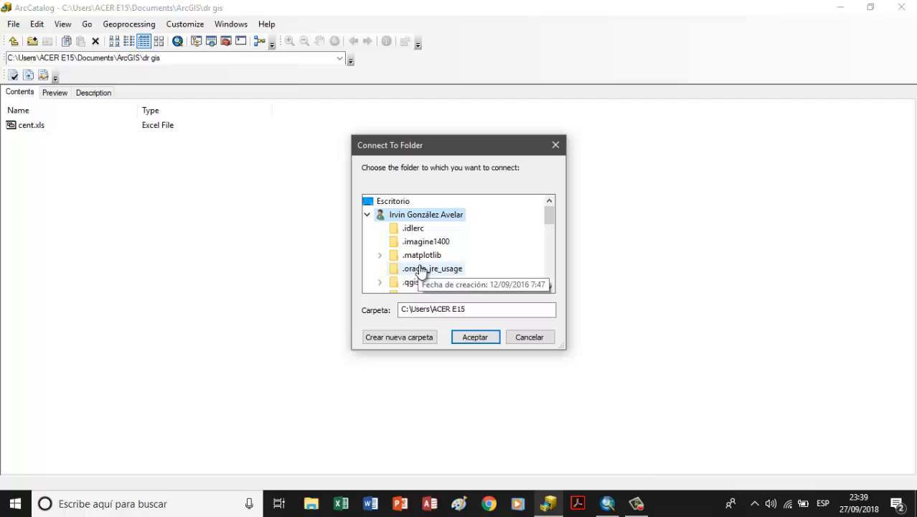
pyautogui.scroll(-1, 434, 223)
pyautogui.scroll(-4, 412, 260)
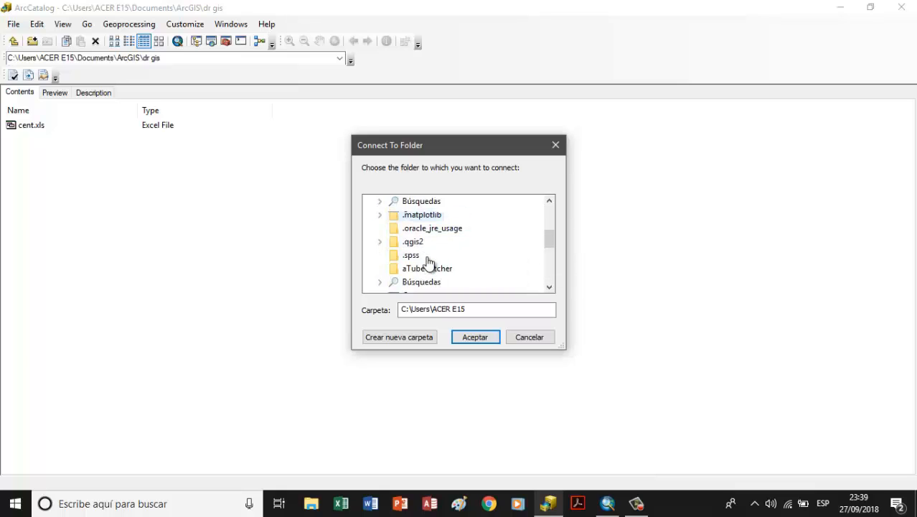
pyautogui.scroll(2, 411, 259)
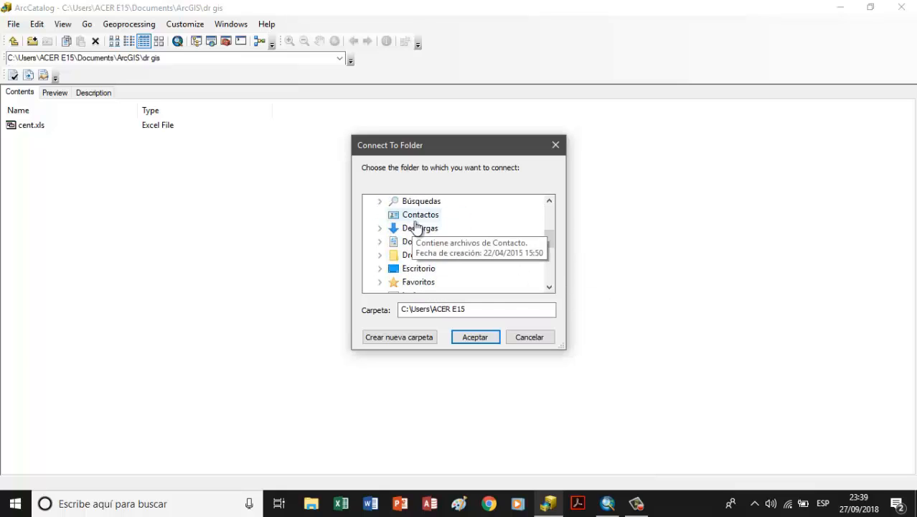
pyautogui.click(422, 244)
pyautogui.doubleClick(423, 244)
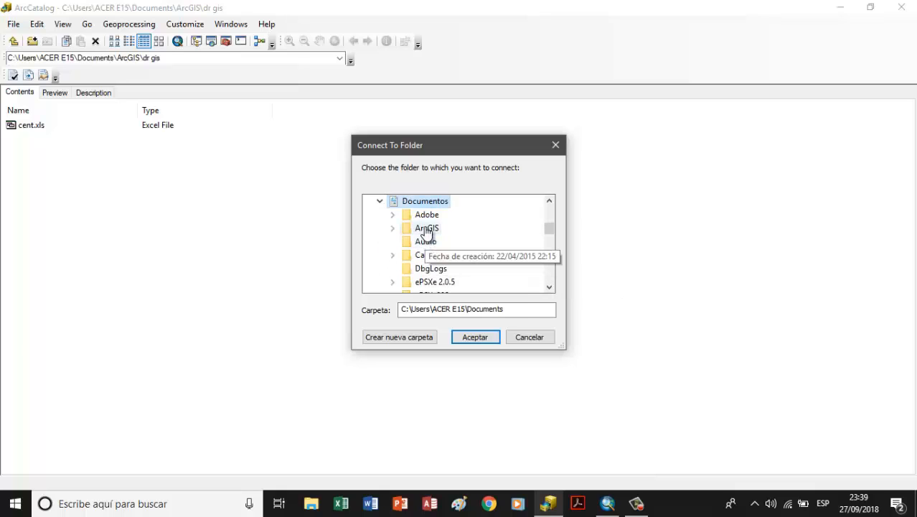
pyautogui.doubleClick(424, 229)
pyautogui.scroll(-3, 454, 248)
pyautogui.scroll(-2, 478, 255)
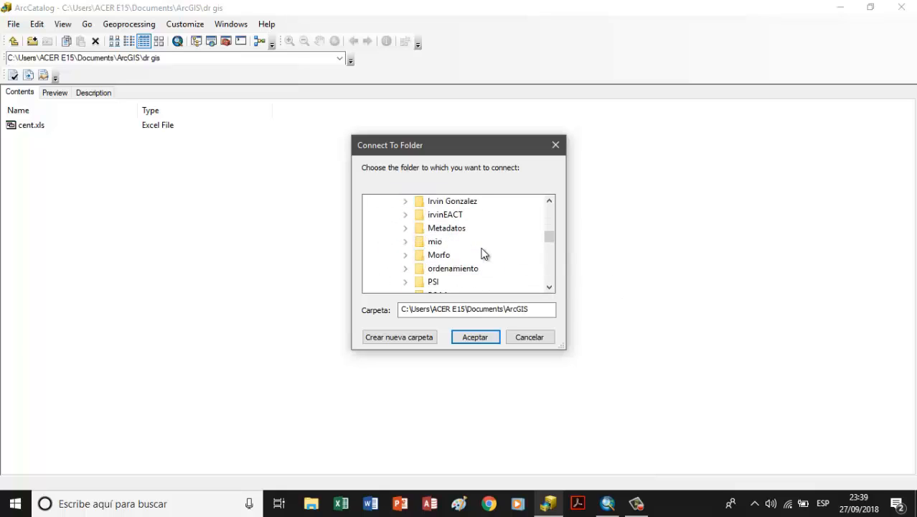
pyautogui.scroll(5, 473, 248)
pyautogui.scroll(-2, 441, 247)
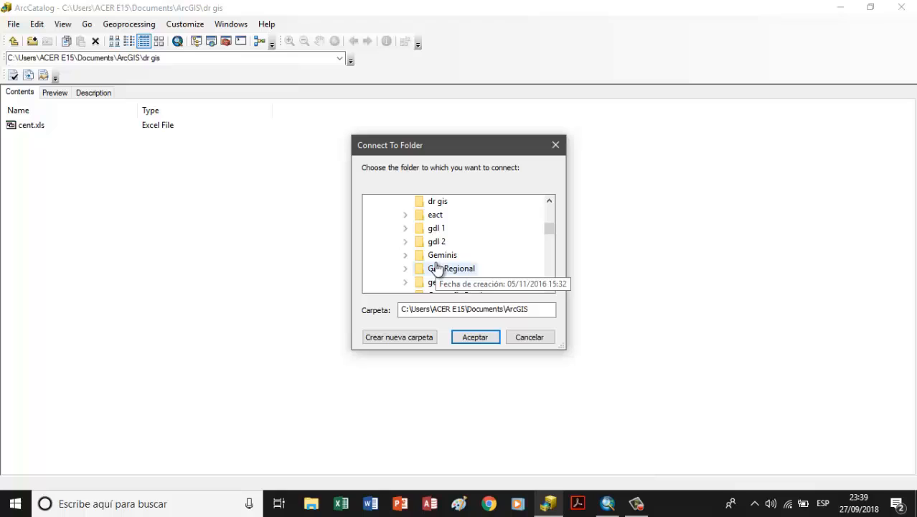
pyautogui.click(436, 202)
pyautogui.click(470, 336)
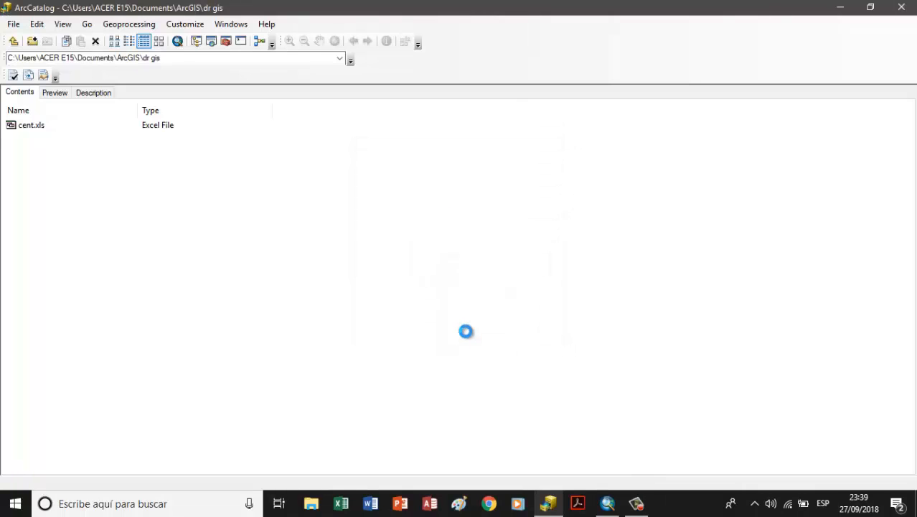
pyautogui.click(12, 25)
pyautogui.moveTo(33, 39)
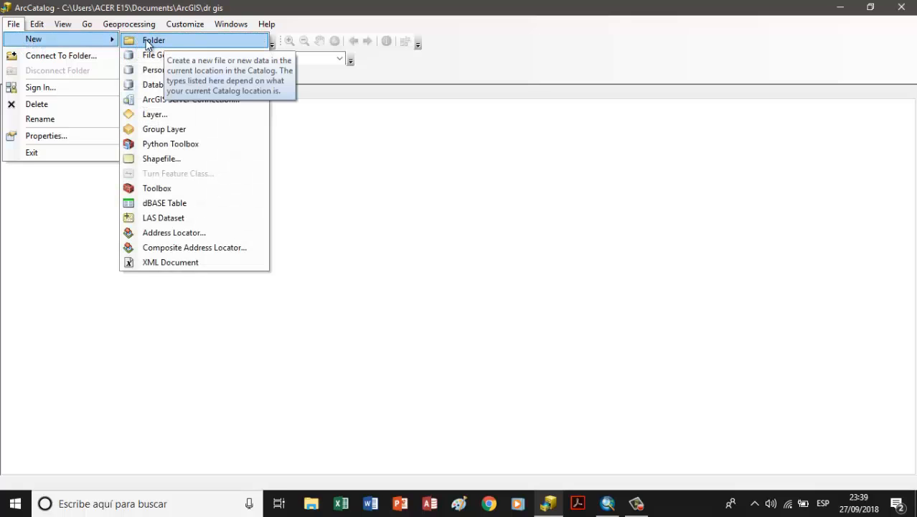
pyautogui.click(342, 170)
# Step: Start a new shapefile in the dr gis folder with feature type Polygon and the name cities
pyautogui.click(13, 26)
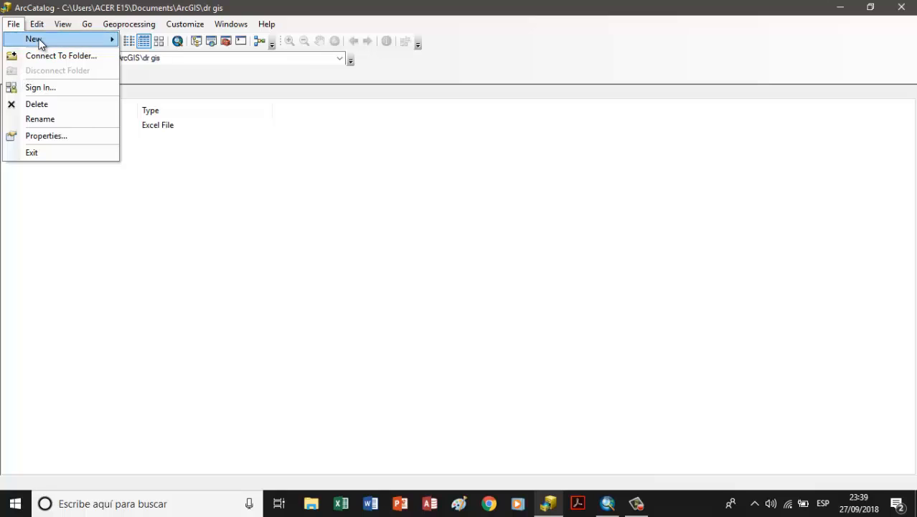
pyautogui.moveTo(42, 38)
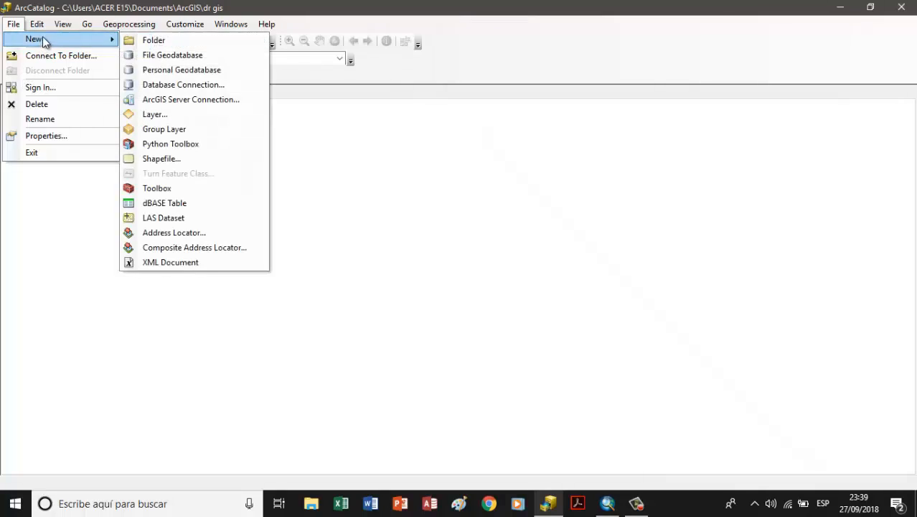
pyautogui.click(183, 158)
pyautogui.click(471, 152)
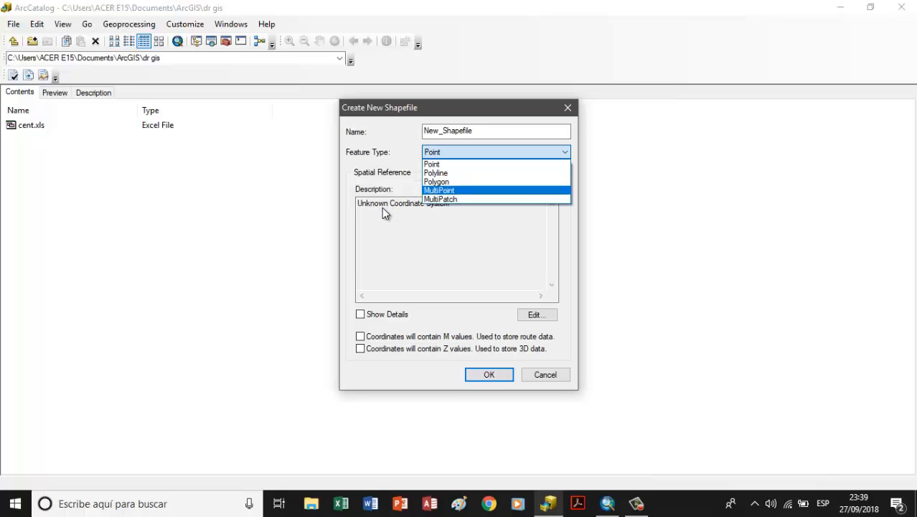
pyautogui.click(437, 182)
pyautogui.moveTo(485, 131); pyautogui.dragTo(393, 128)
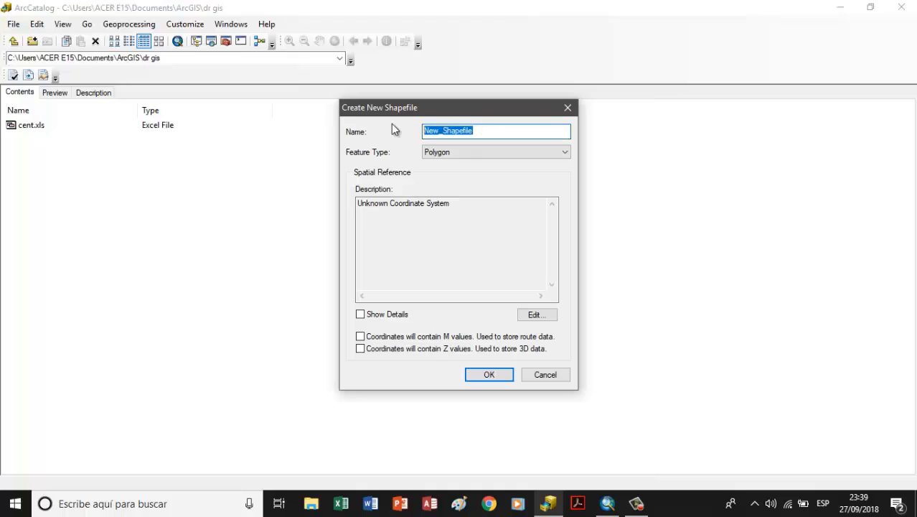
pyautogui.write('cities')
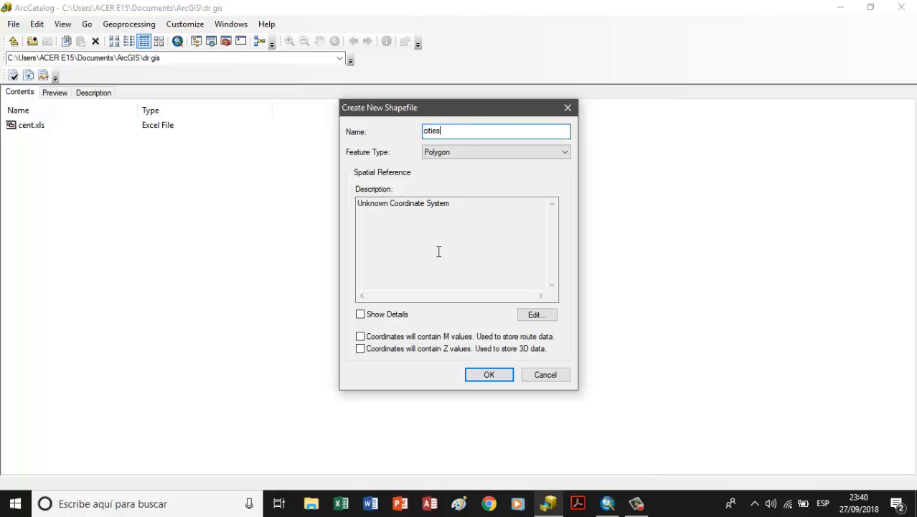
# Step: Assign the geographic World coordinate system WGS 1984 to the cities shapefile and create it
pyautogui.click(548, 320)
pyautogui.doubleClick(442, 167)
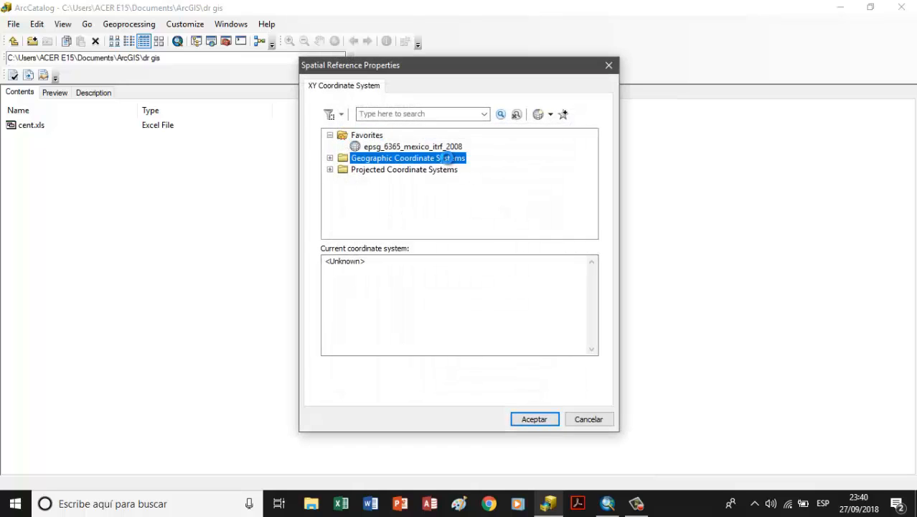
pyautogui.scroll(-3, 402, 201)
pyautogui.doubleClick(379, 213)
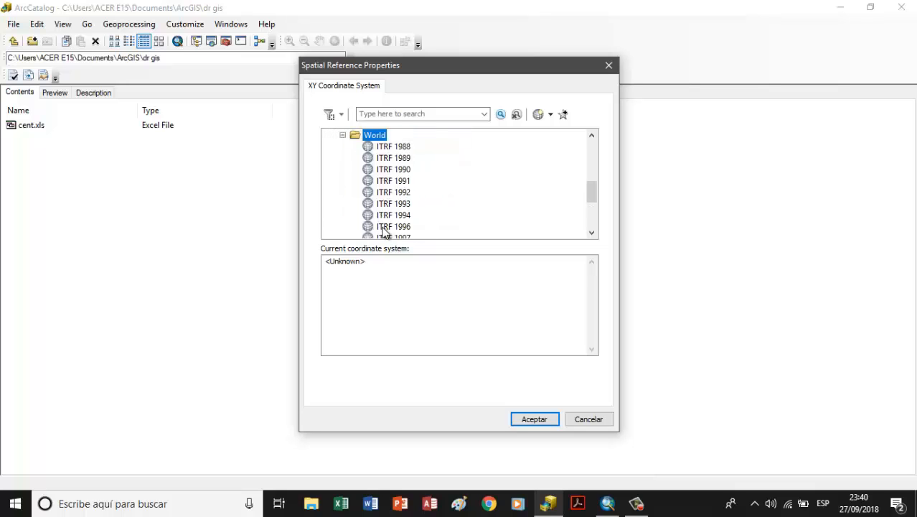
pyautogui.scroll(-3, 384, 215)
pyautogui.click(391, 216)
pyautogui.click(531, 419)
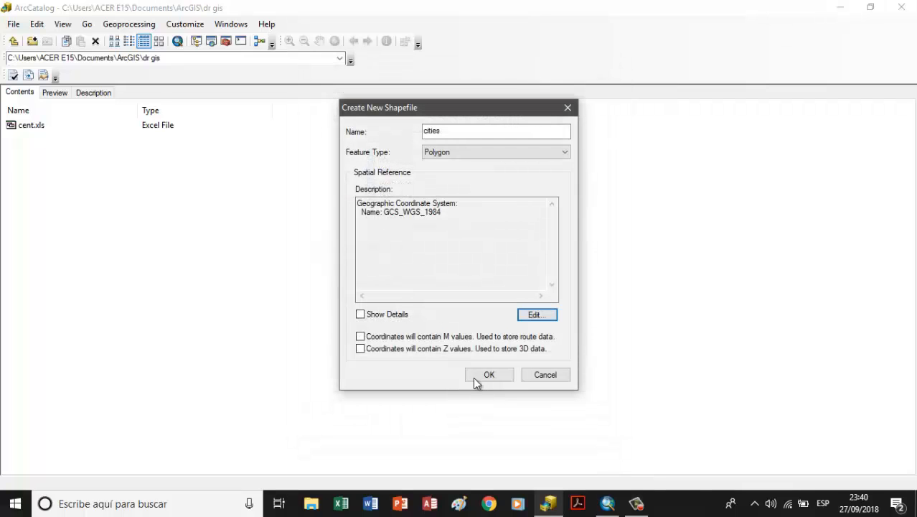
pyautogui.click(478, 376)
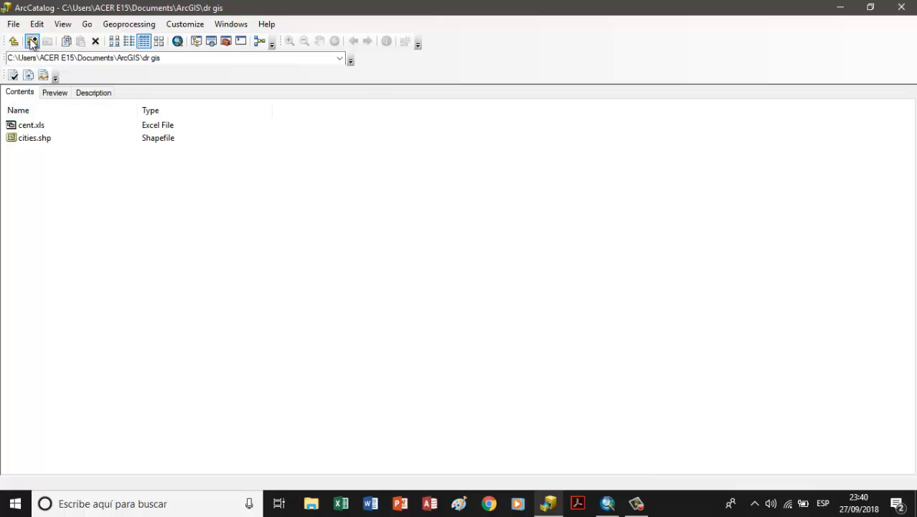
# Step: Start another new shapefile named freeway with feature type Polyline
pyautogui.click(15, 24)
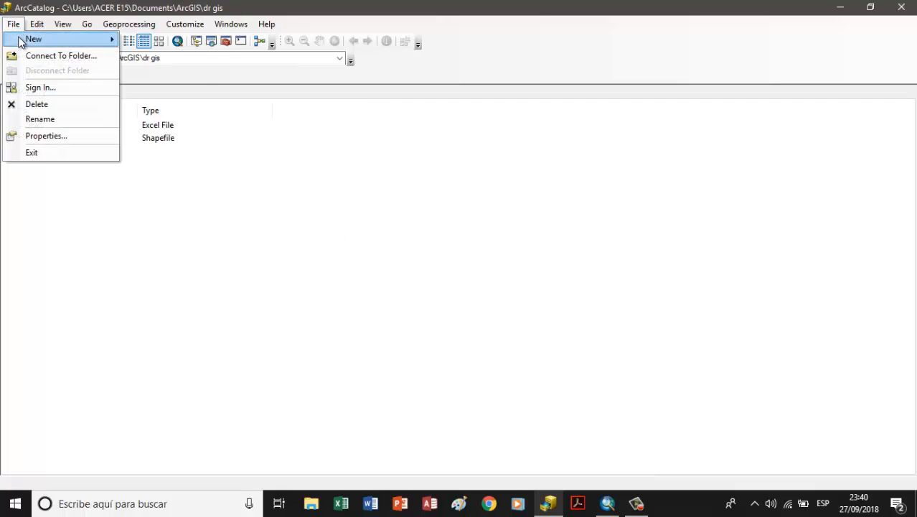
pyautogui.moveTo(46, 39)
pyautogui.click(188, 158)
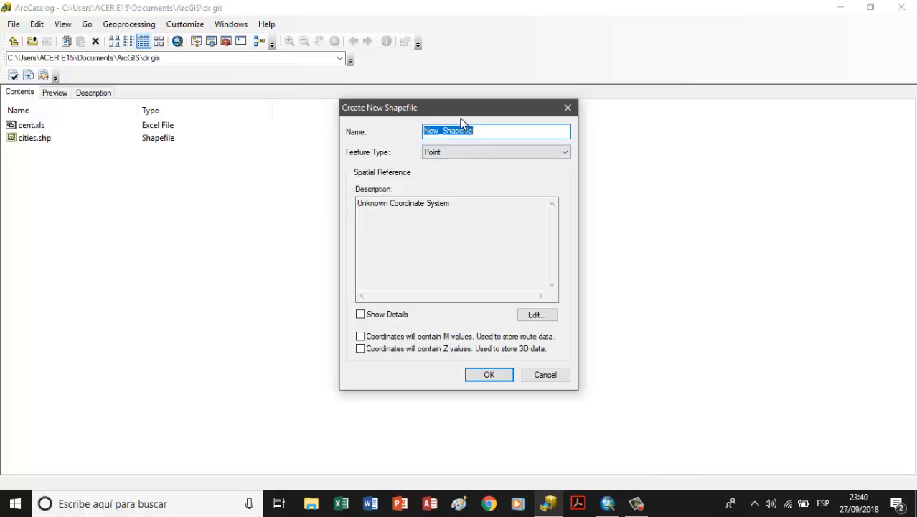
pyautogui.write('freeway')
pyautogui.click(506, 151)
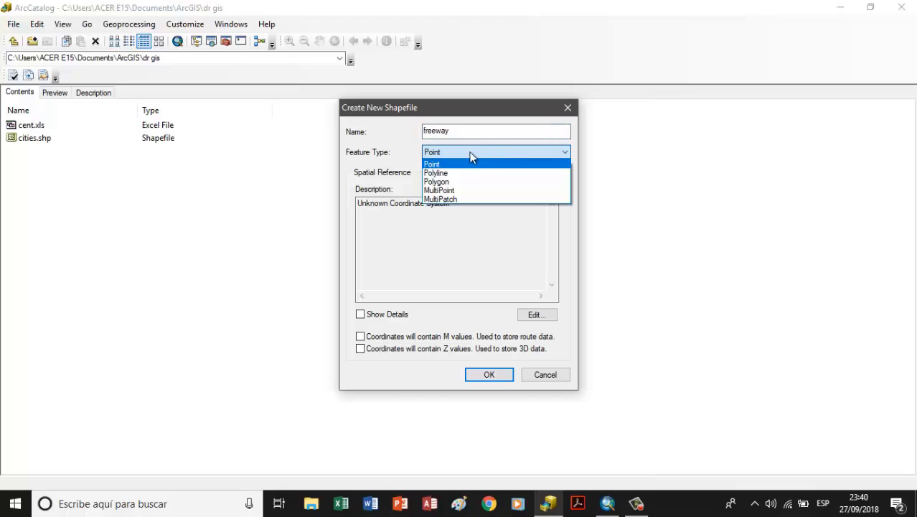
pyautogui.click(435, 173)
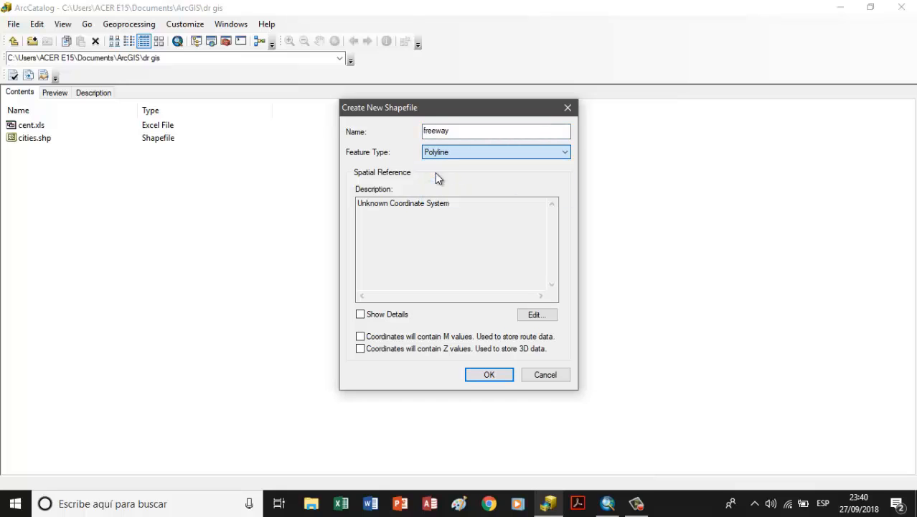
# Step: Assign the geographic World coordinate system WGS 1984 to the freeway shapefile and create it
pyautogui.click(537, 314)
pyautogui.doubleClick(391, 158)
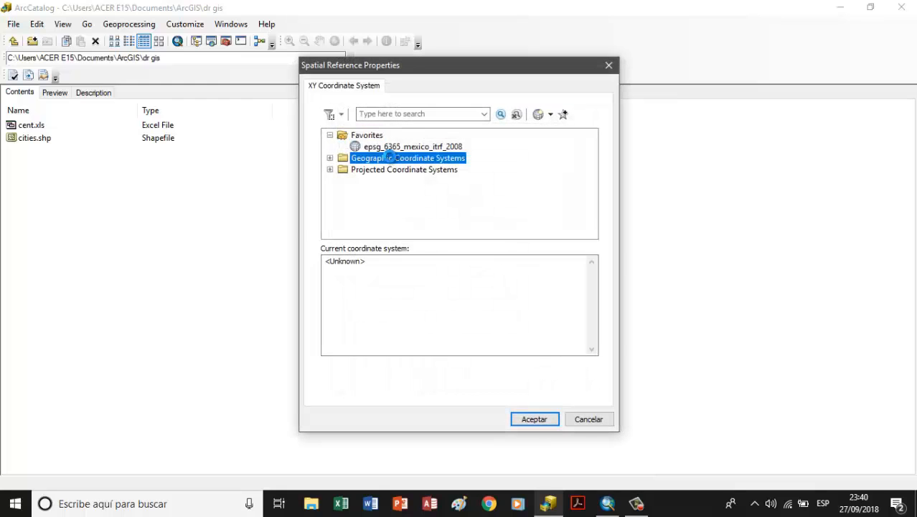
pyautogui.scroll(-3, 387, 183)
pyautogui.click(374, 215)
pyautogui.doubleClick(375, 215)
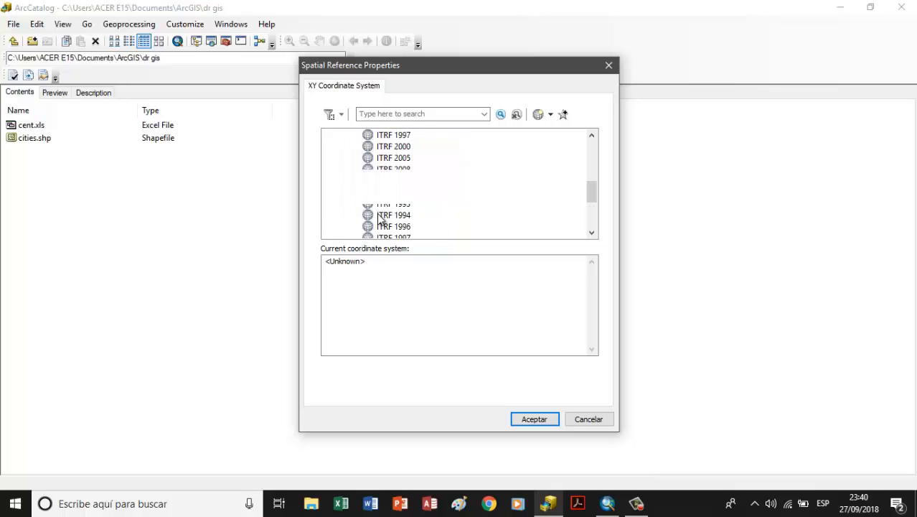
pyautogui.scroll(-2, 377, 214)
pyautogui.click(378, 216)
pyautogui.click(534, 418)
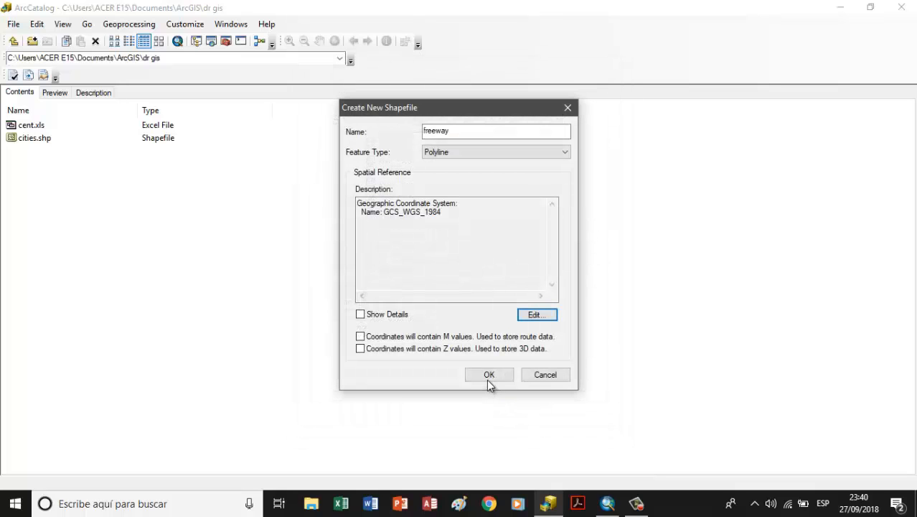
pyautogui.click(488, 376)
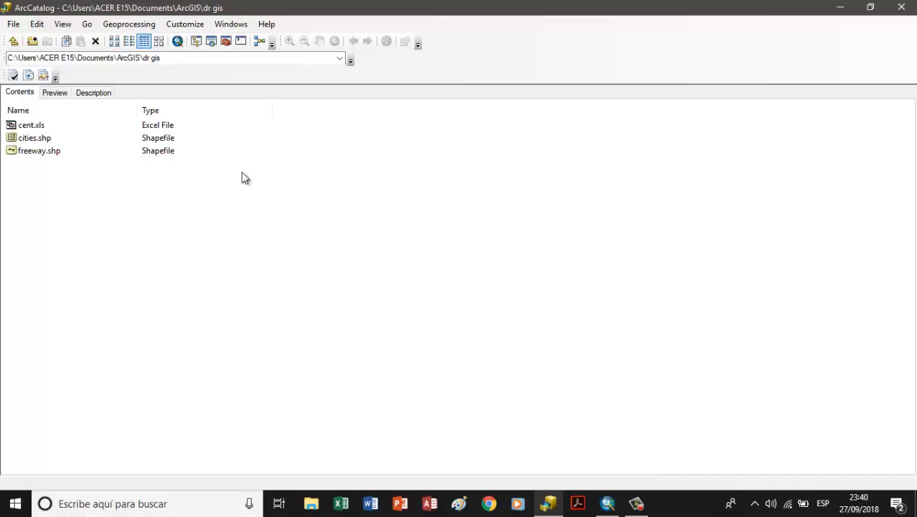
pyautogui.click(13, 24)
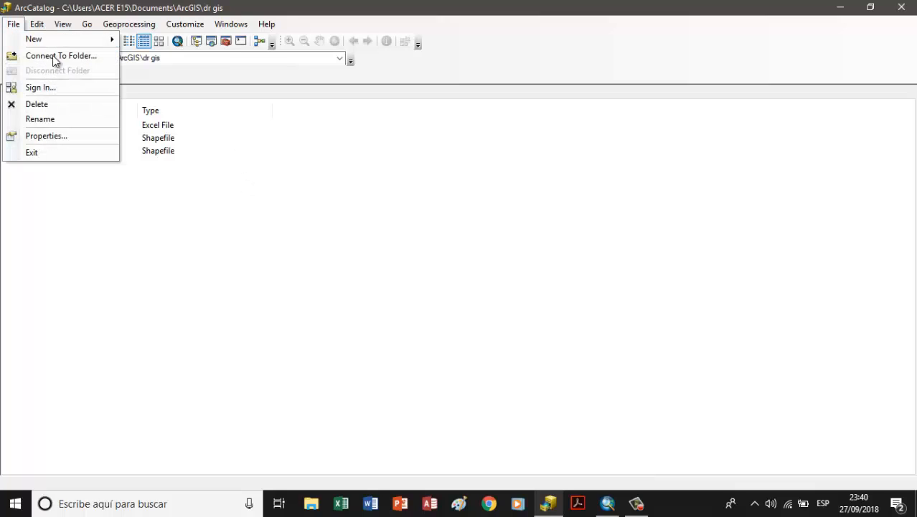
pyautogui.moveTo(71, 24)
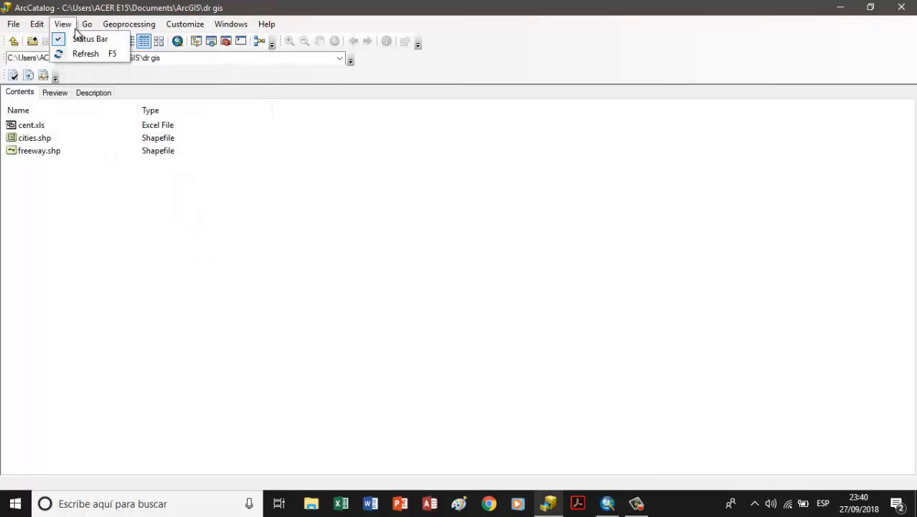
pyautogui.moveTo(16, 25)
pyautogui.moveTo(69, 42)
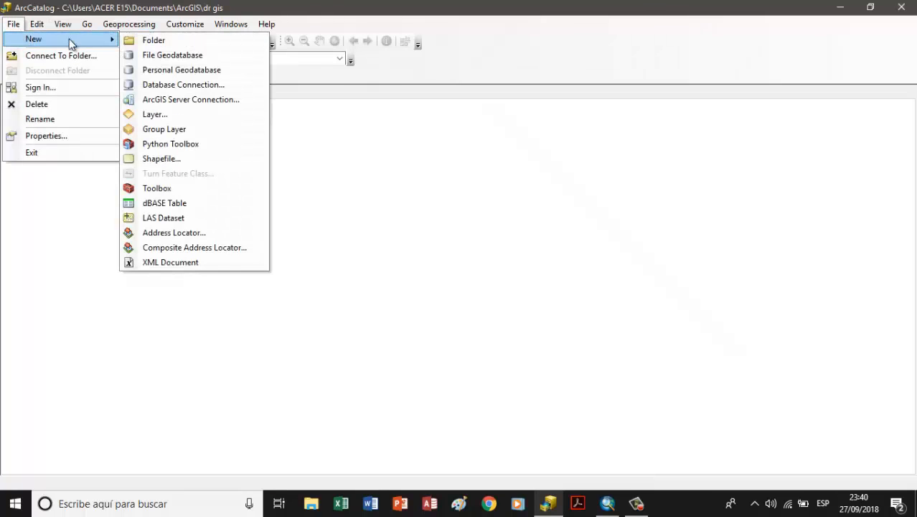
pyautogui.click(172, 156)
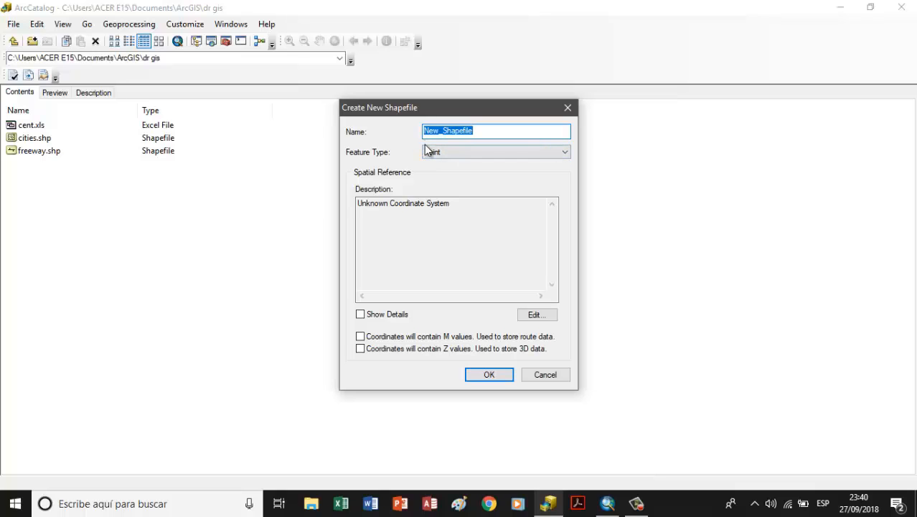
pyautogui.write('centro')
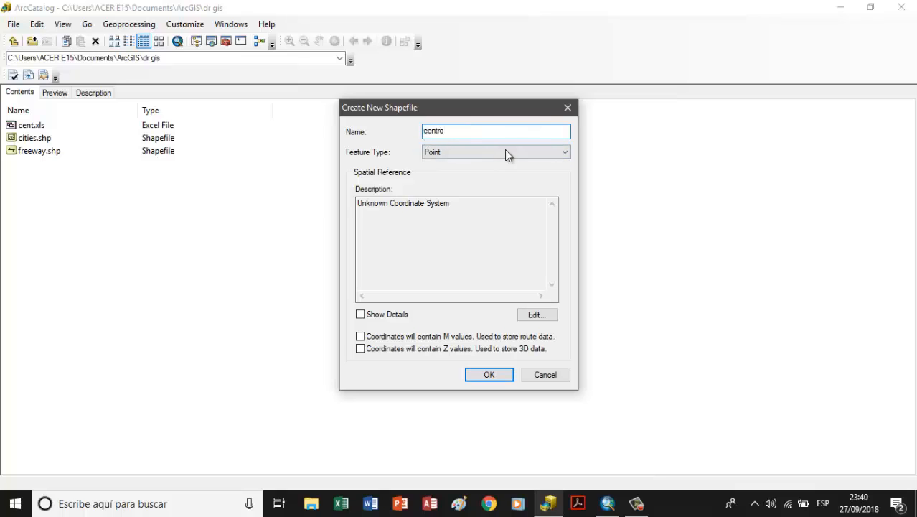
pyautogui.click(505, 152)
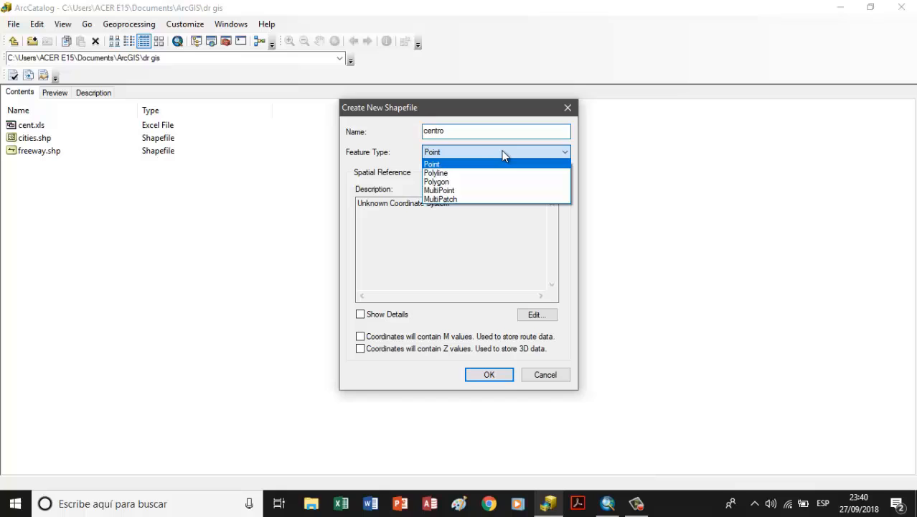
pyautogui.click(432, 165)
pyautogui.click(542, 315)
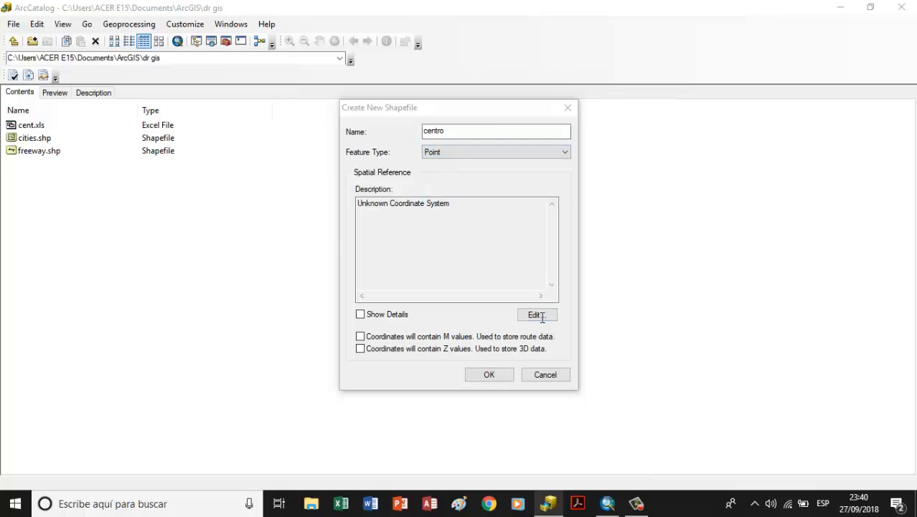
pyautogui.click(397, 161)
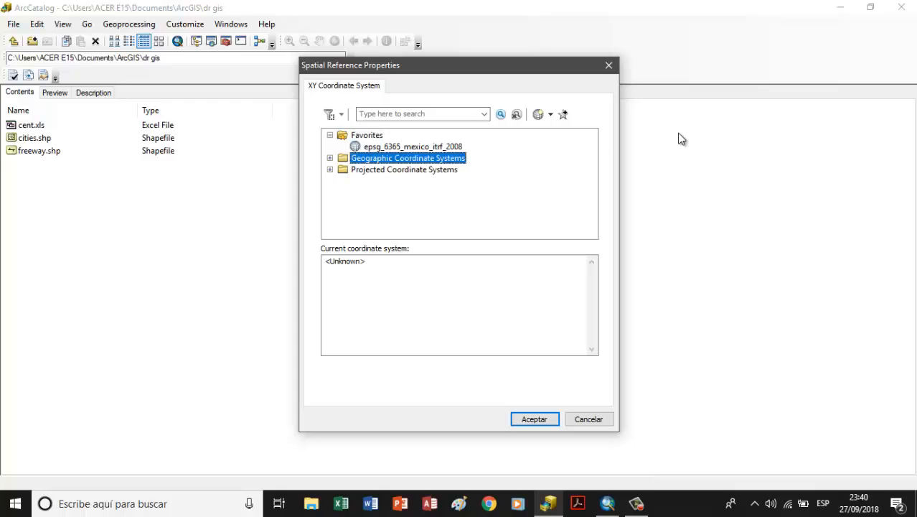
pyautogui.press('Down')
pyautogui.press('Up')
pyautogui.press('Right')
pyautogui.press('Right')
pyautogui.press('End')
pyautogui.press('Up')
pyautogui.press('Right')
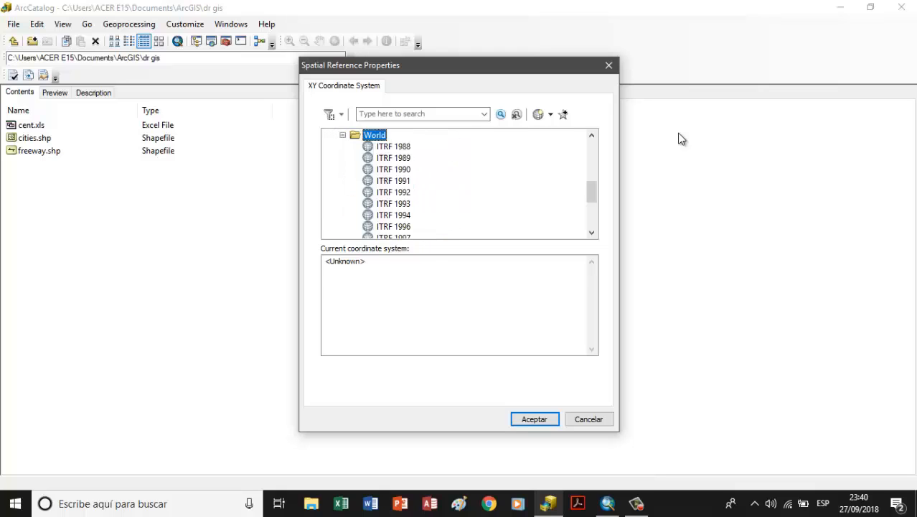
pyautogui.press('Right')
pyautogui.scroll(-4, 414, 182)
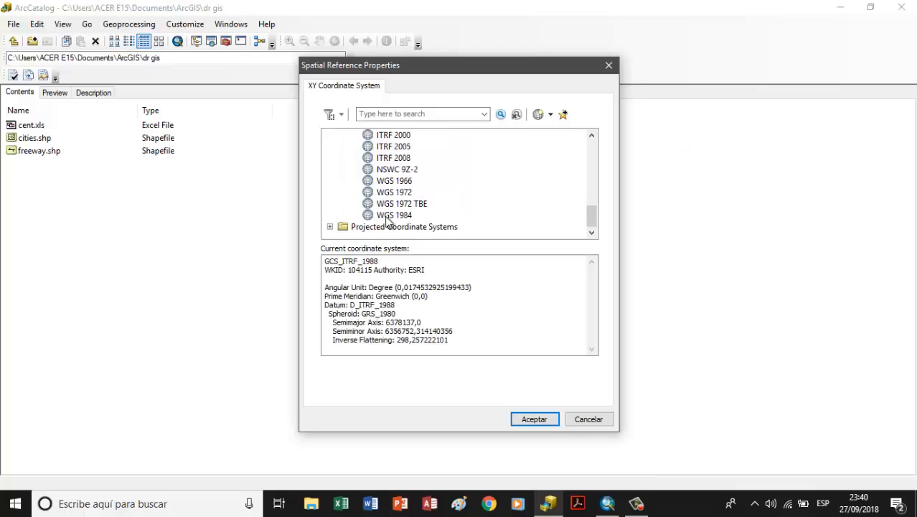
pyautogui.click(387, 216)
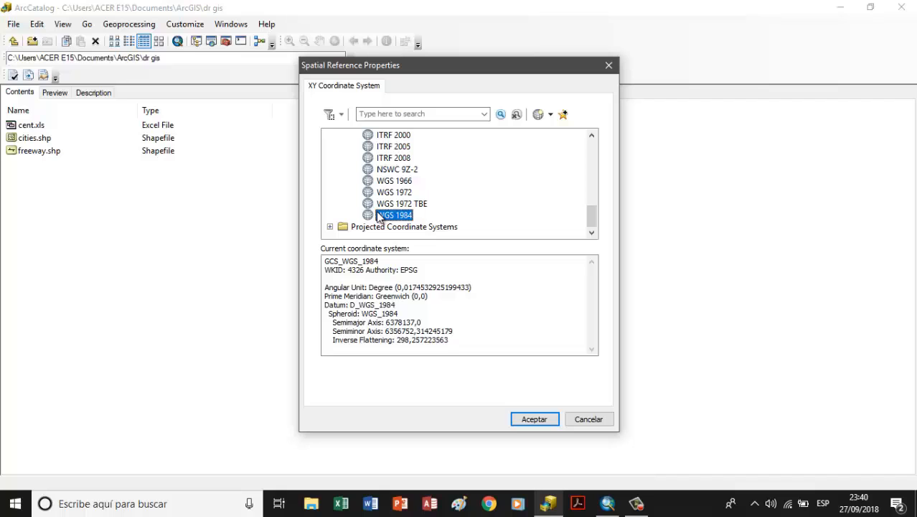
pyautogui.click(591, 420)
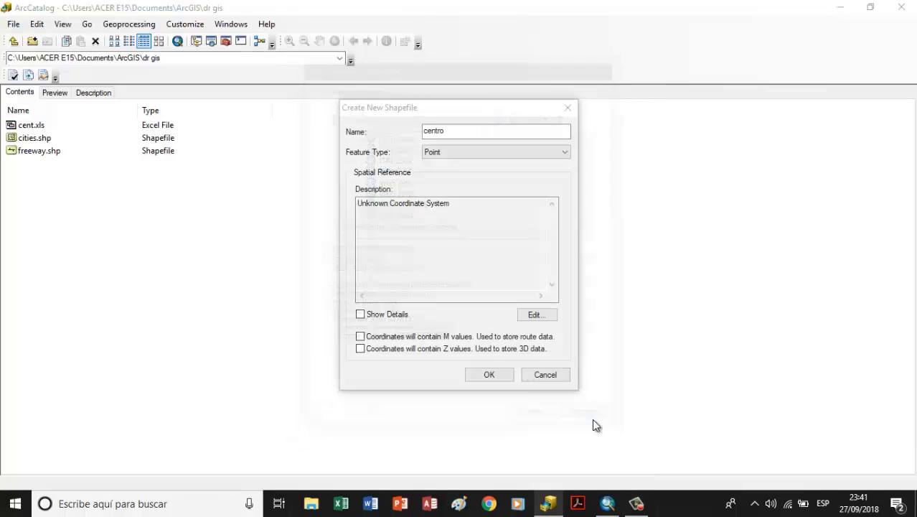
pyautogui.click(549, 379)
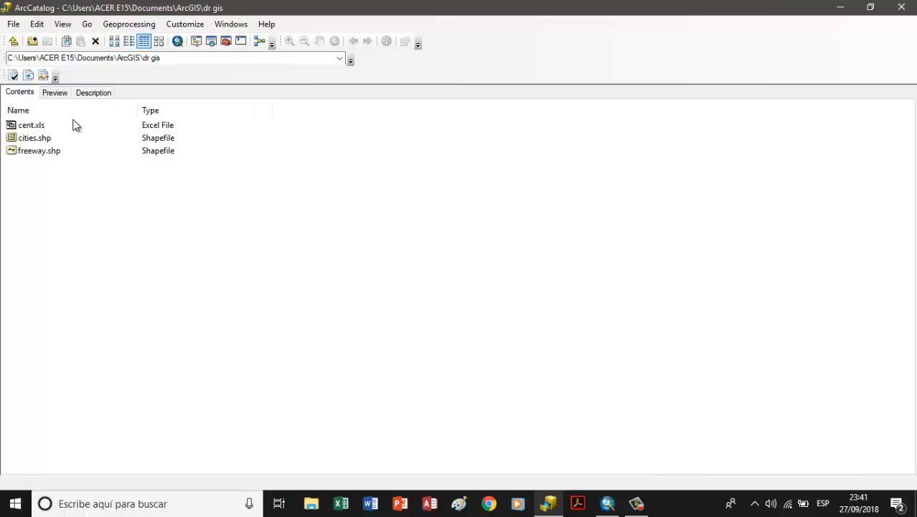
# Step: Close ArcCatalog, return to ArcMap and add the kingwacgs.tif raster from the 422 folder to the map
pyautogui.click(905, 8)
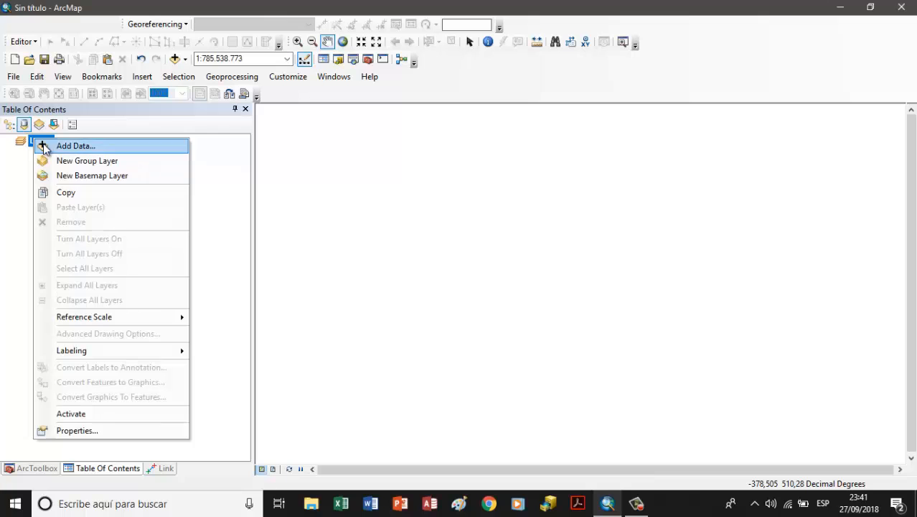
pyautogui.click(64, 145)
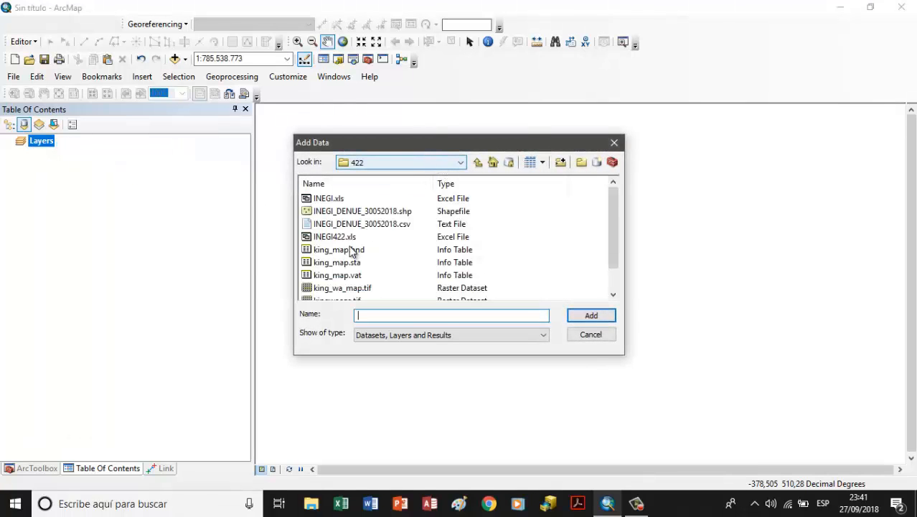
pyautogui.scroll(-1, 349, 269)
pyautogui.click(333, 276)
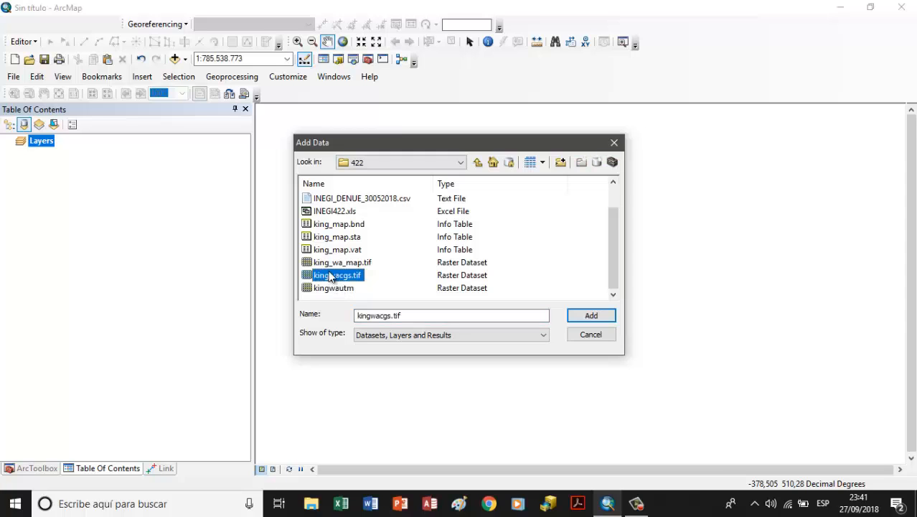
pyautogui.doubleClick(332, 276)
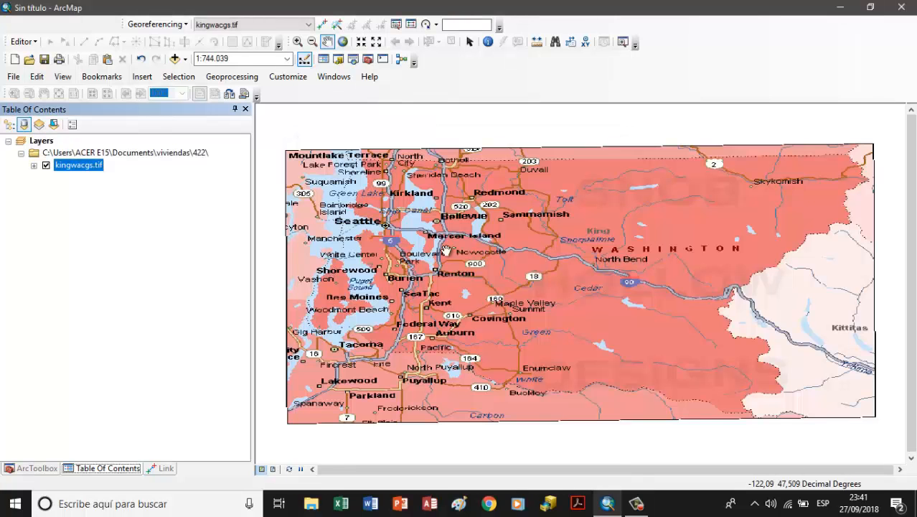
# Step: Add the cities and freeway shapefiles from the dr gis folder to the map
pyautogui.click(41, 140)
pyautogui.rightClick(41, 140)
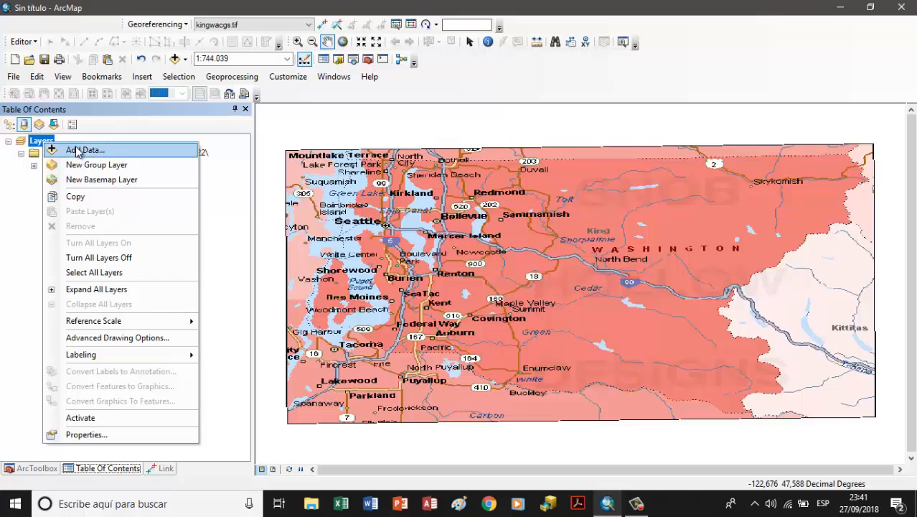
pyautogui.click(78, 151)
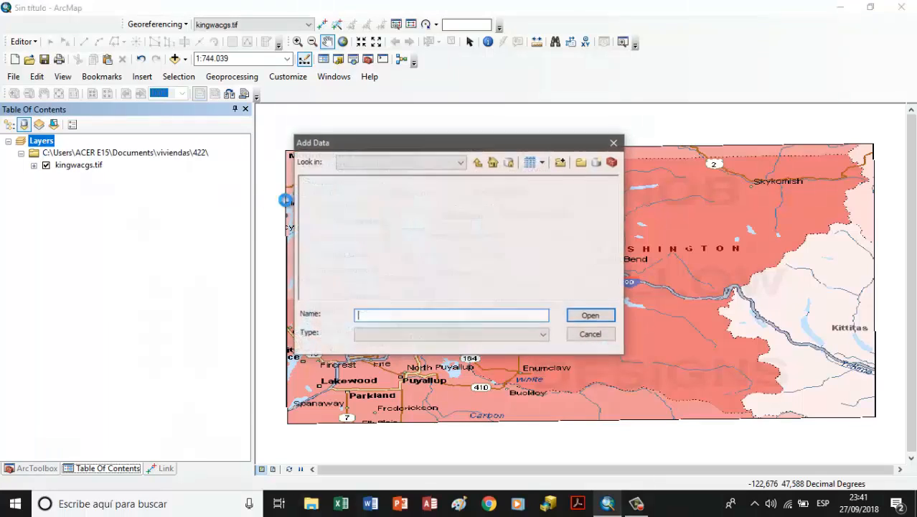
pyautogui.click(463, 162)
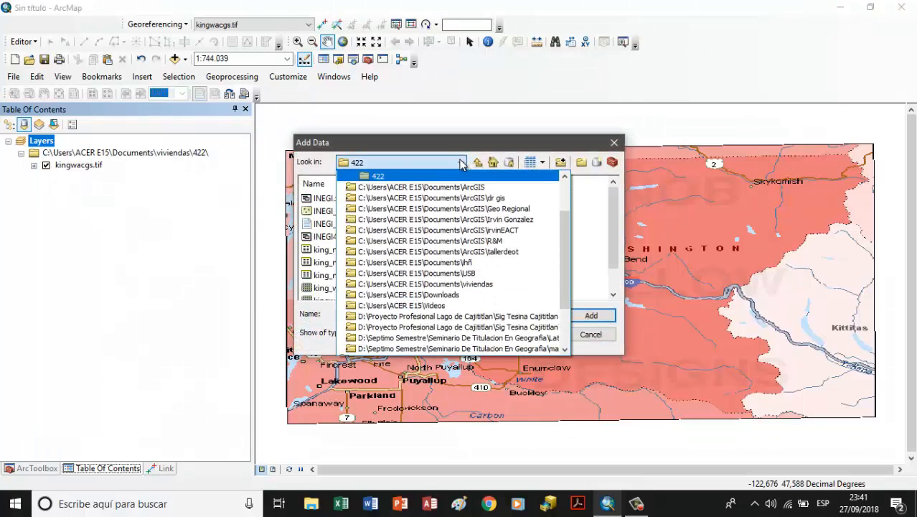
pyautogui.click(454, 197)
pyautogui.moveTo(376, 241); pyautogui.dragTo(327, 209)
pyautogui.doubleClick(324, 209)
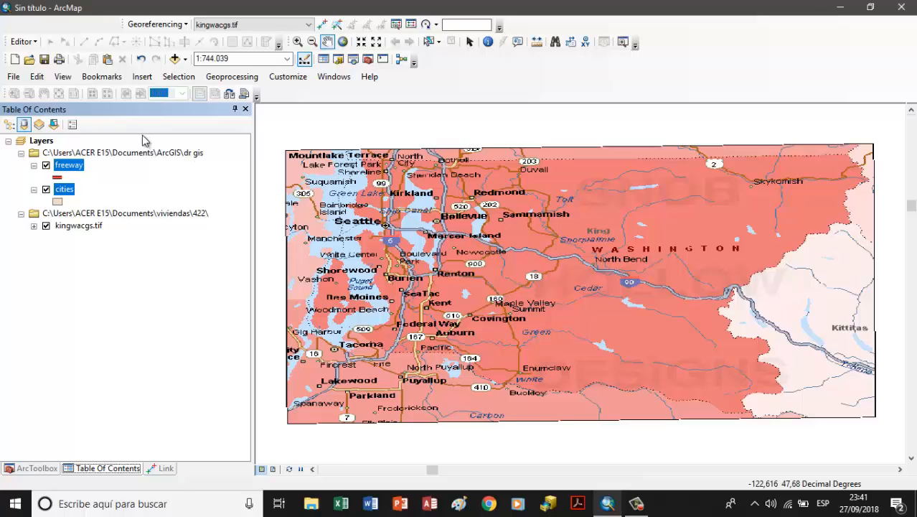
pyautogui.click(72, 188)
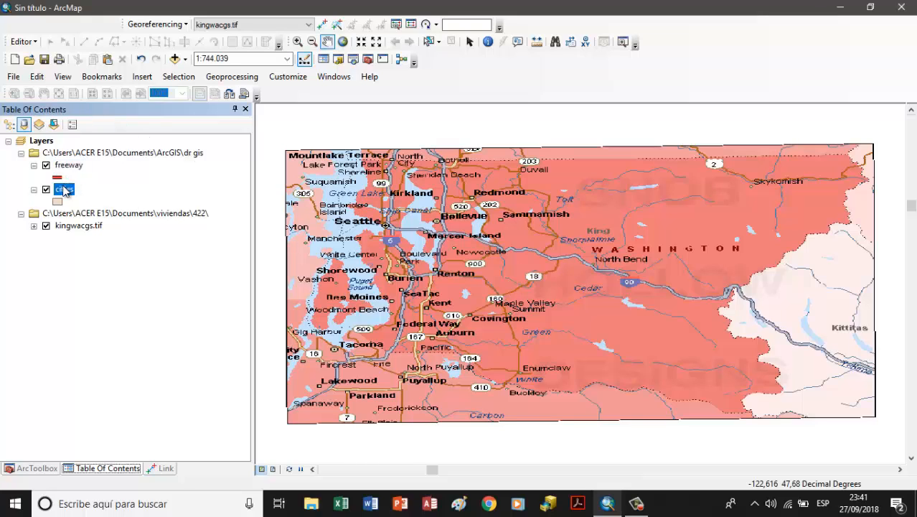
pyautogui.click(70, 178)
pyautogui.doubleClick(61, 179)
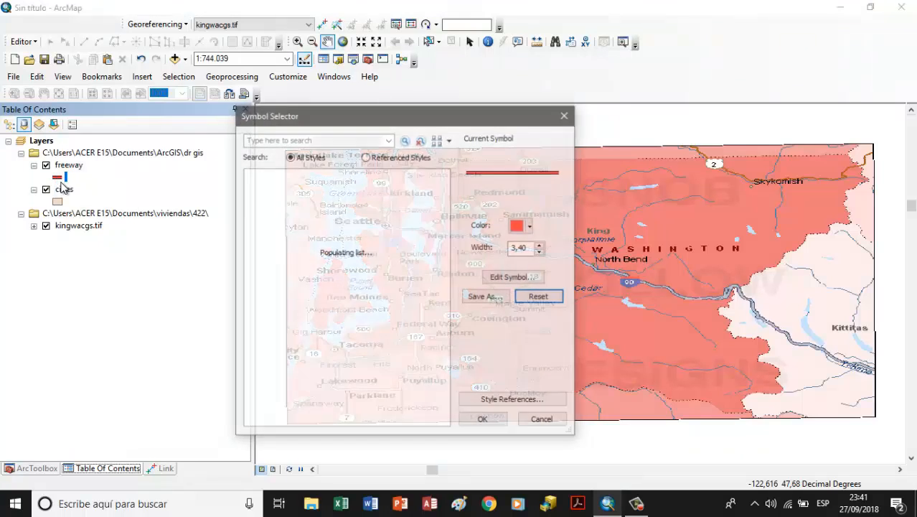
pyautogui.click(565, 116)
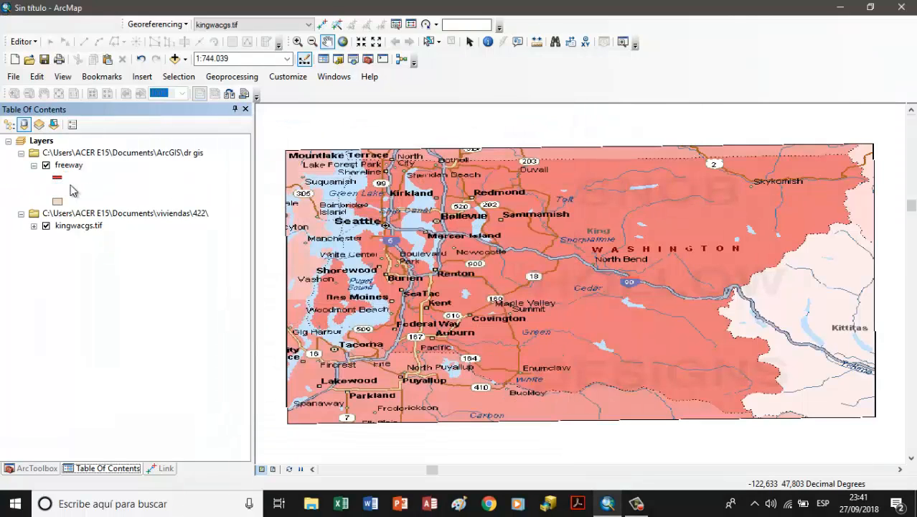
# Step: Start an edit session for the cities layer
pyautogui.click(63, 189)
pyautogui.click(26, 43)
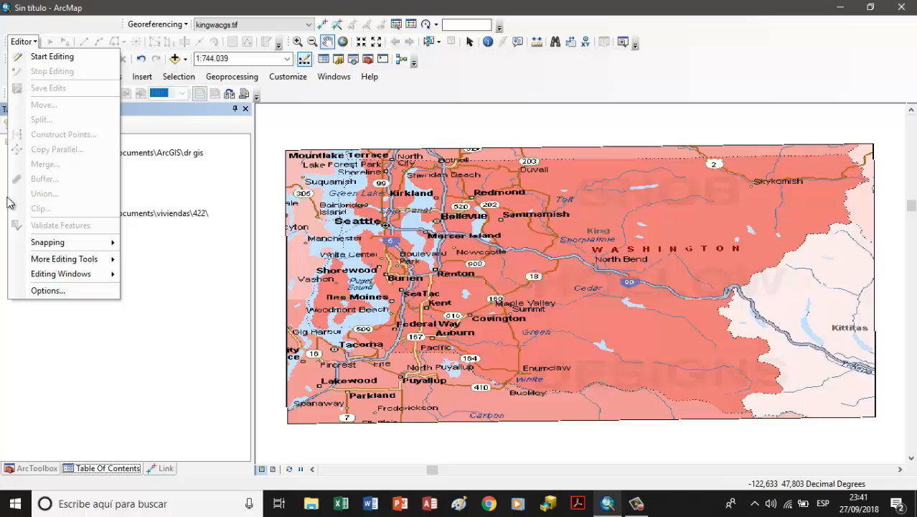
pyautogui.click(52, 56)
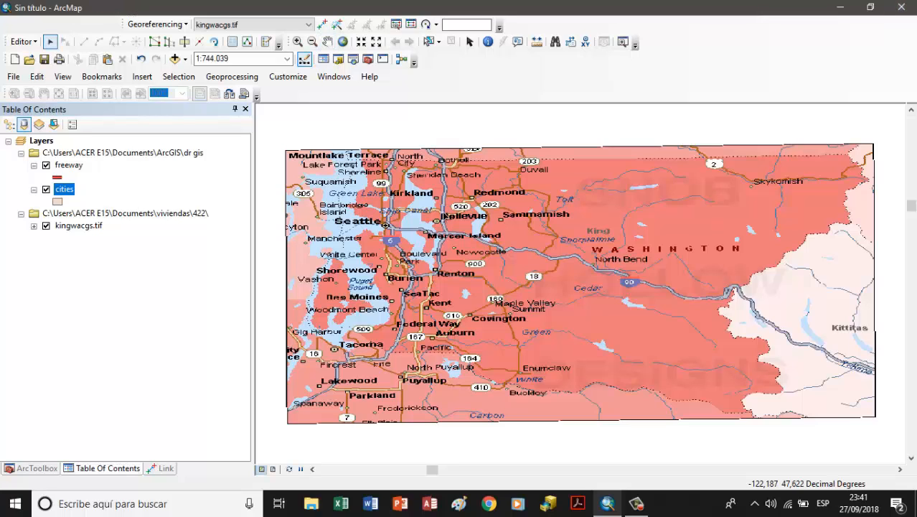
# Step: Show the Create Features window and dock it together with the table of contents
pyautogui.click(22, 41)
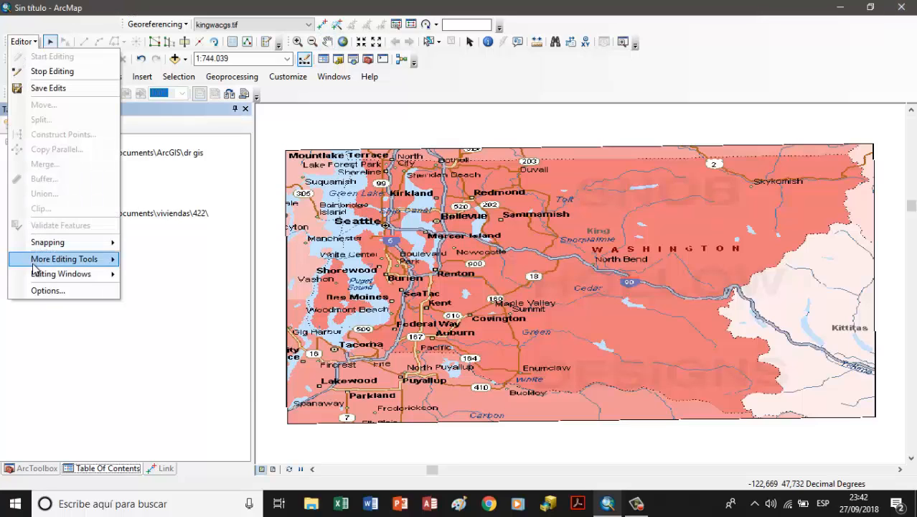
pyautogui.moveTo(43, 275)
pyautogui.click(162, 275)
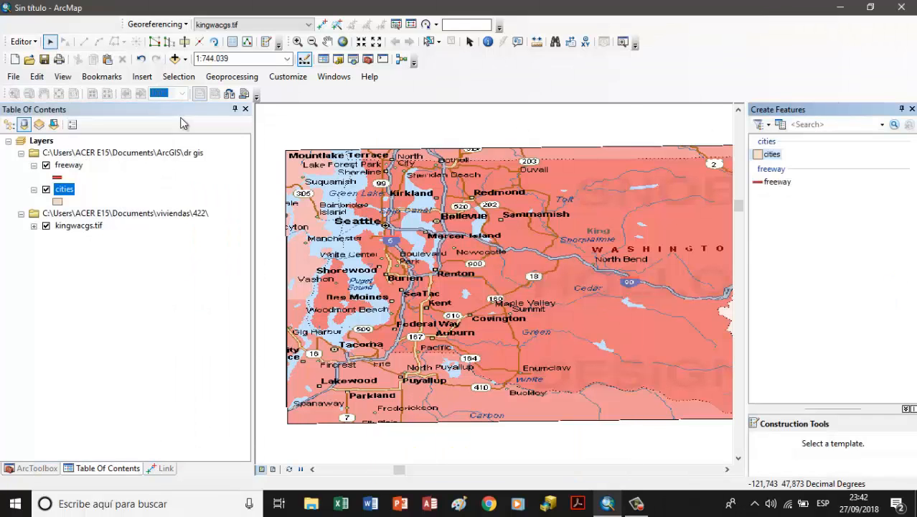
pyautogui.moveTo(183, 123); pyautogui.dragTo(172, 128)
# Step: Draw a circle polygon over Seattle in the cities layer with a radius of about 0.027 decimal degrees
pyautogui.click(21, 156)
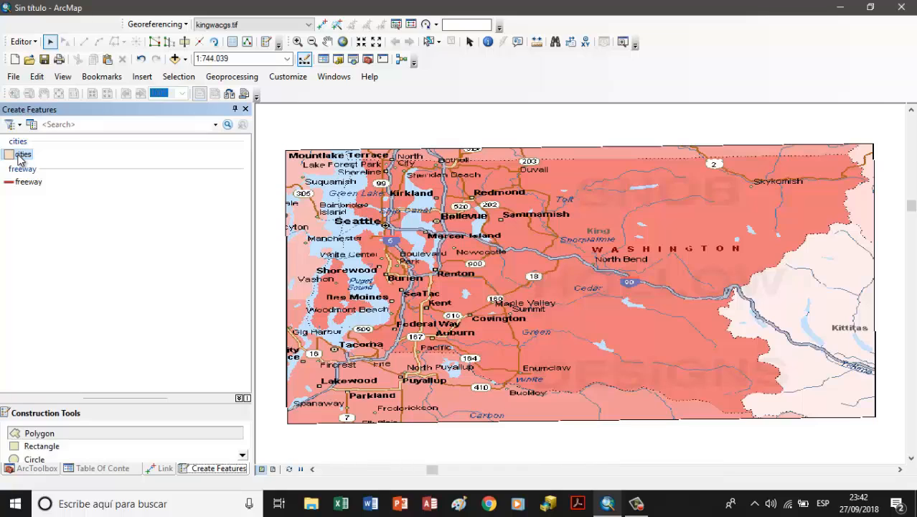
pyautogui.click(39, 458)
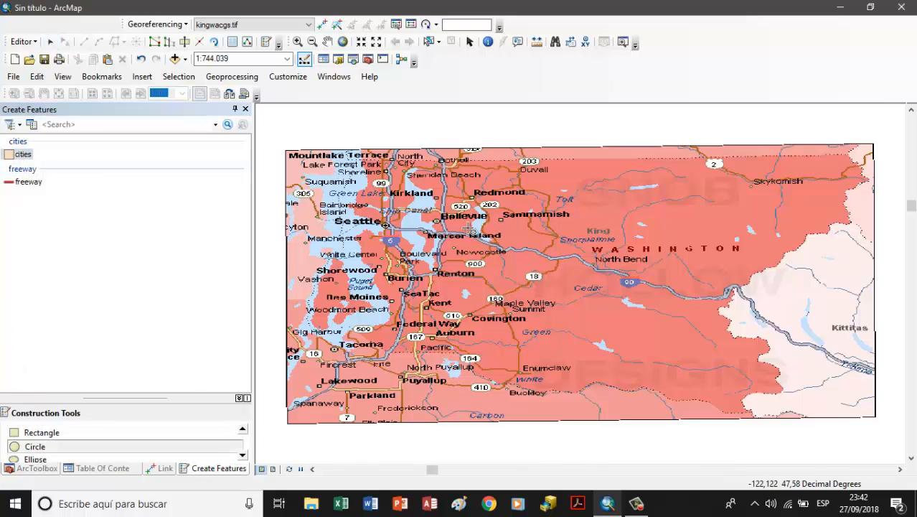
pyautogui.scroll(2, 389, 271)
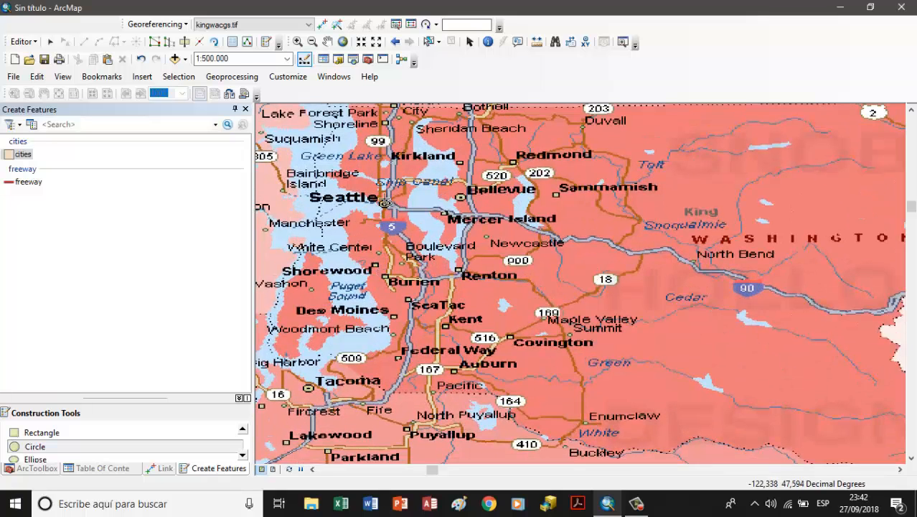
pyautogui.click(385, 205)
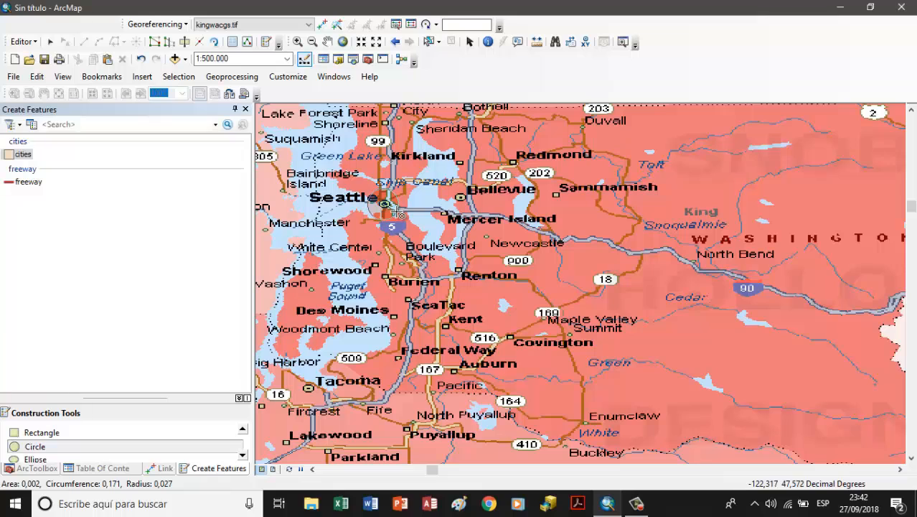
pyautogui.click(398, 213)
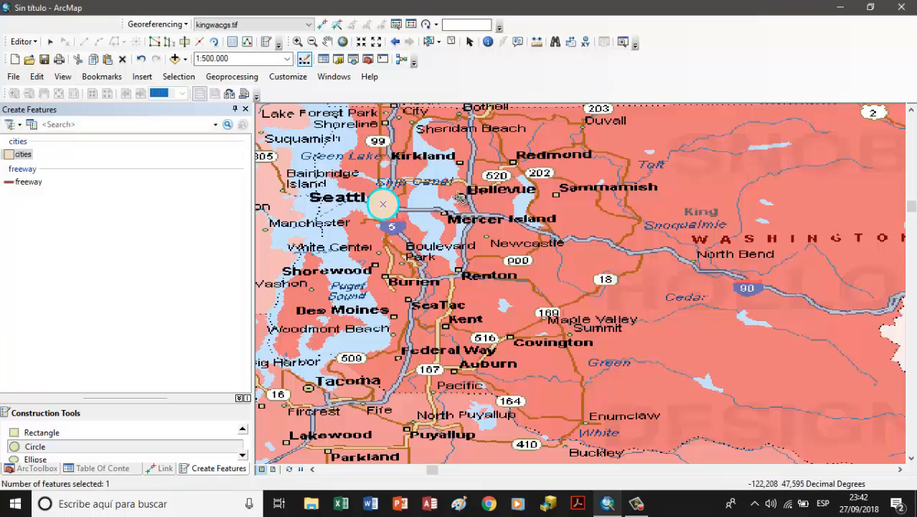
# Step: Draw cities circles over Bellevue with a radius of about 0.016, Renton with about 0.014, and Covington
pyautogui.click(459, 198)
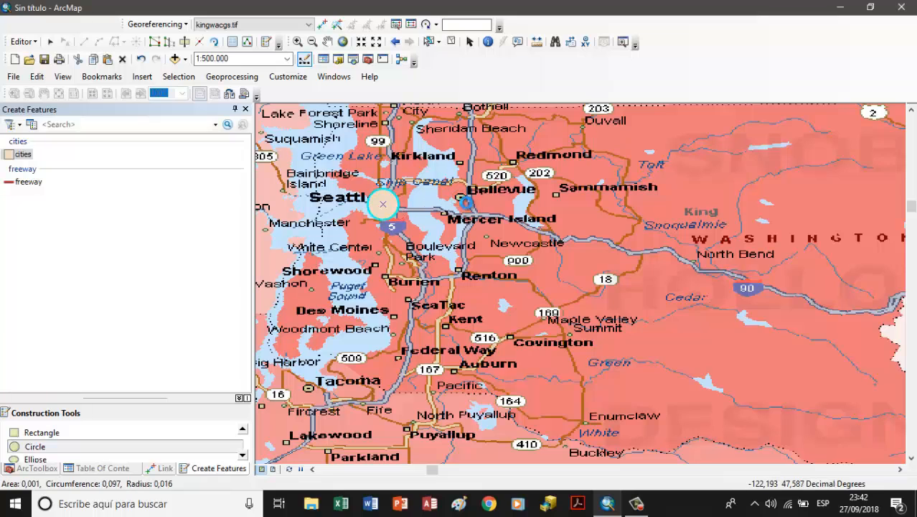
pyautogui.click(466, 200)
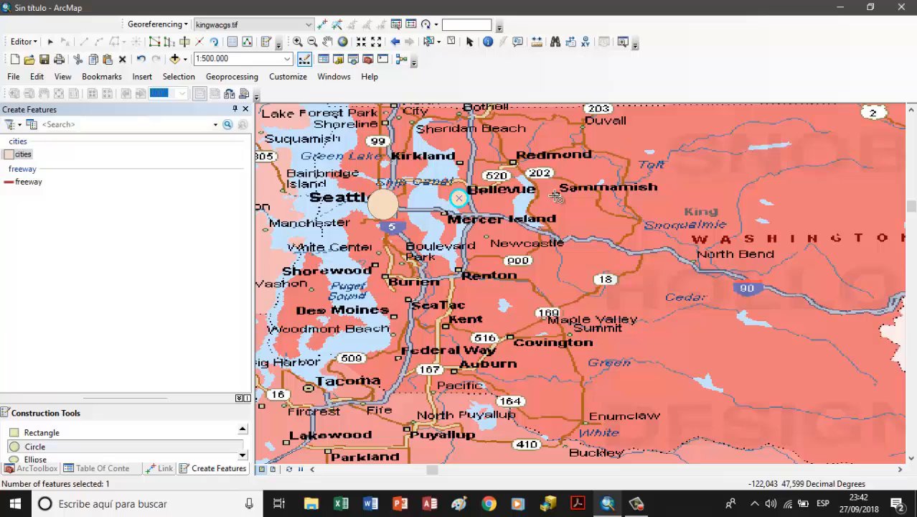
pyautogui.click(463, 275)
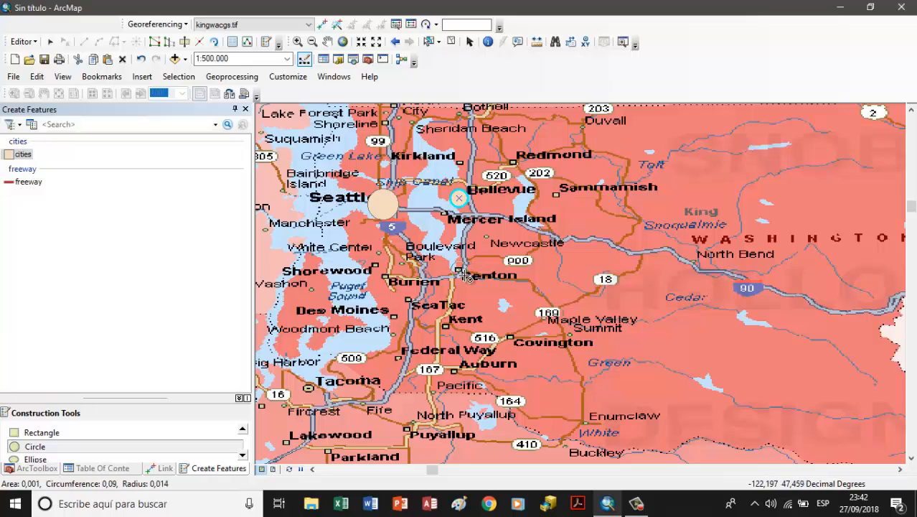
pyautogui.click(467, 276)
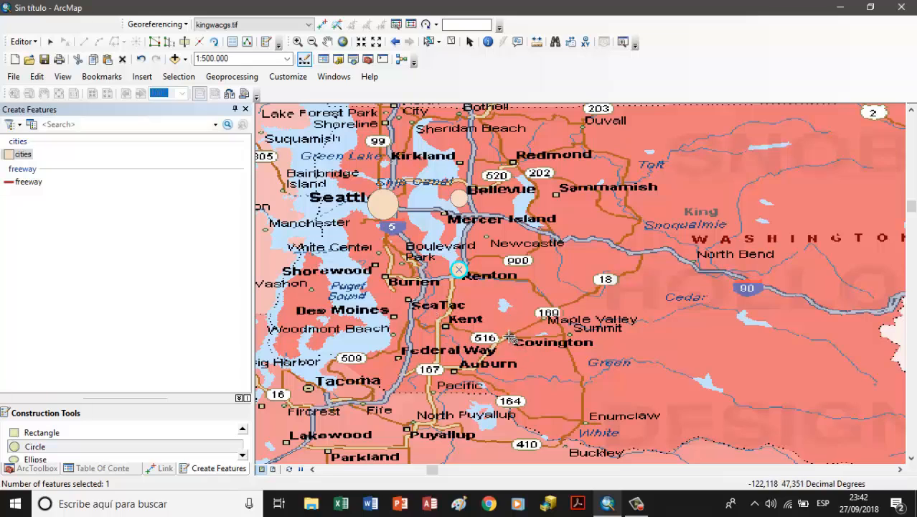
pyautogui.click(510, 336)
pyautogui.click(511, 338)
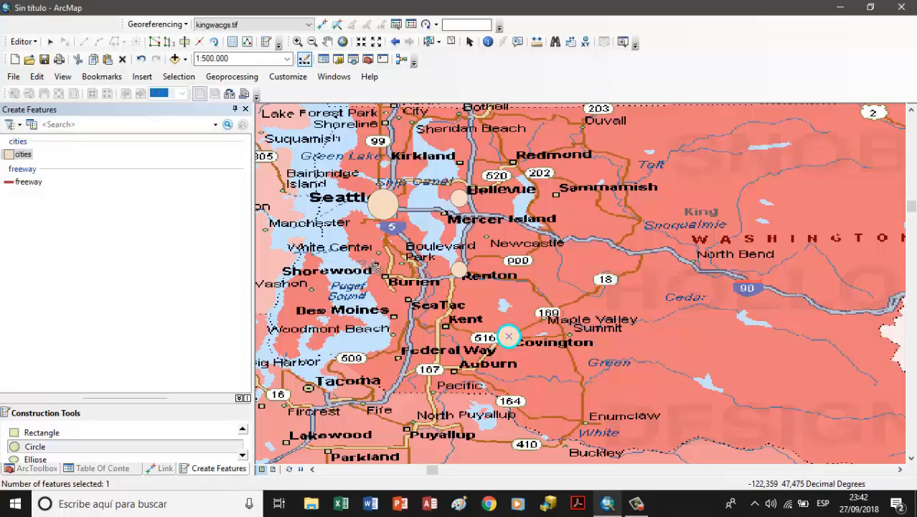
# Step: Draw cities circles at Shorewood with a radius of about 0.017 and at Burien with about 0.02
pyautogui.click(376, 264)
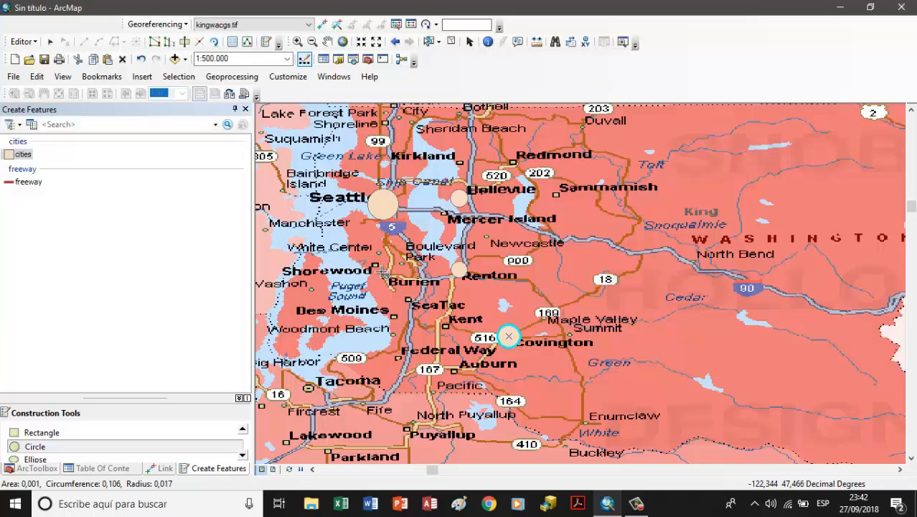
pyautogui.click(383, 271)
pyautogui.click(389, 279)
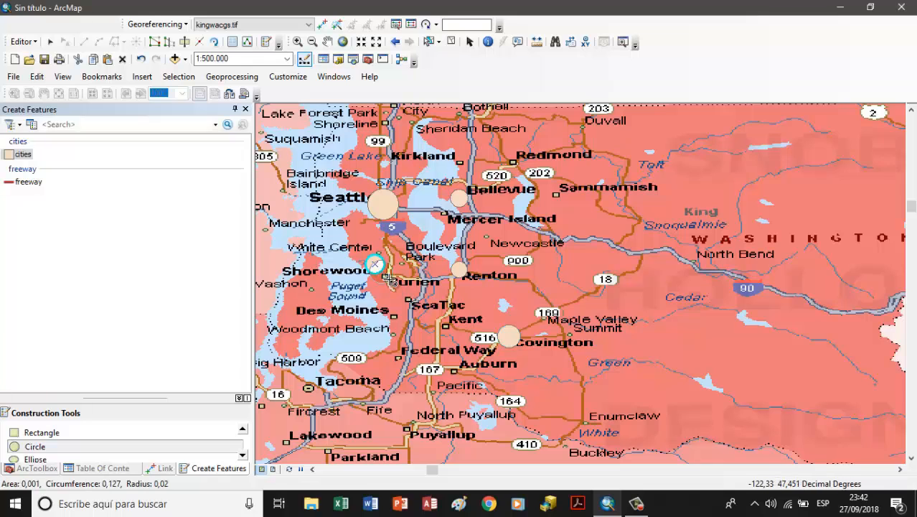
pyautogui.click(388, 278)
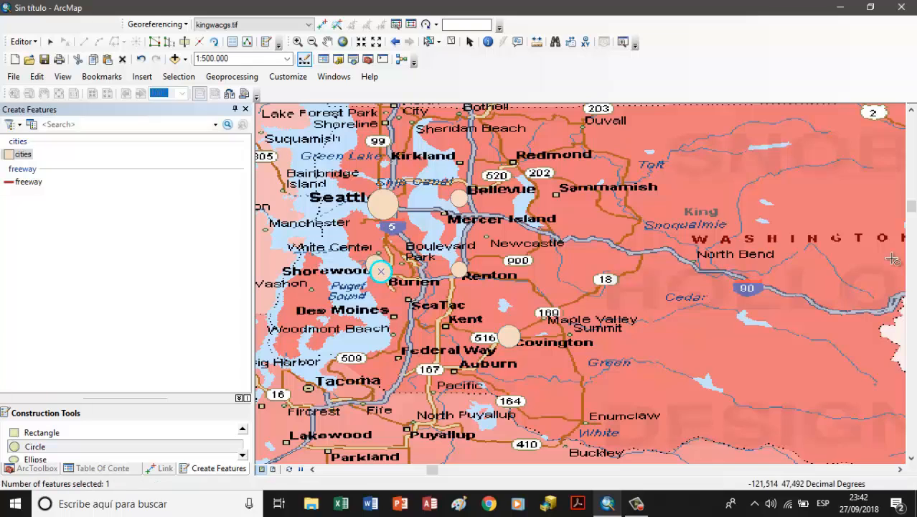
# Step: Draw cities circles over the Redmond and Kirkland markers in the northern part of the map
pyautogui.click(911, 109)
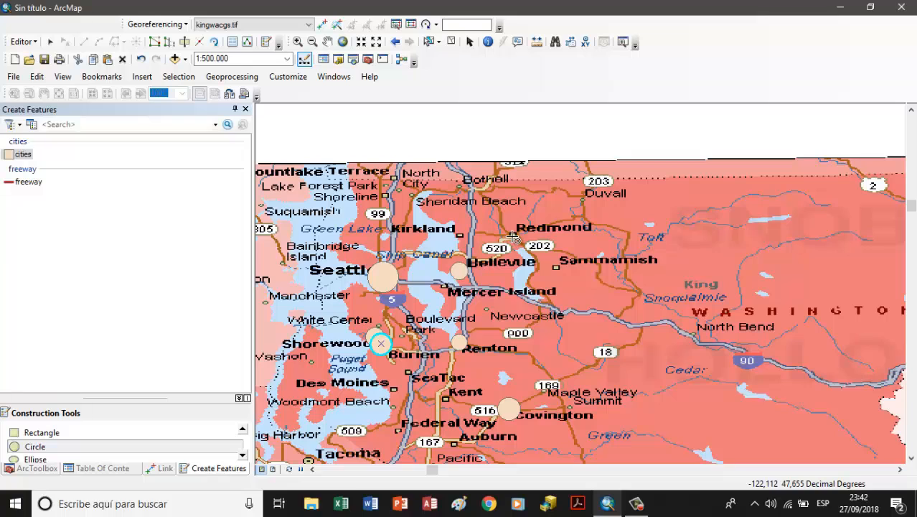
pyautogui.click(512, 236)
pyautogui.click(523, 239)
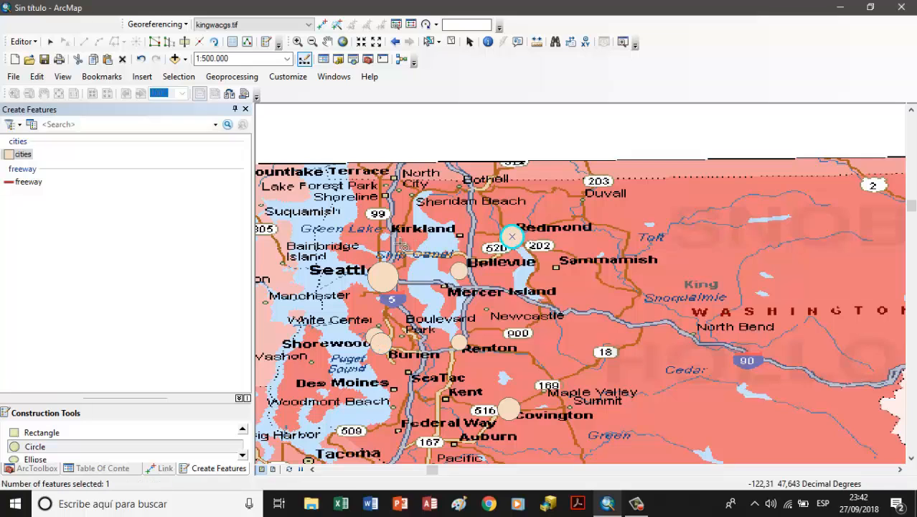
pyautogui.click(460, 234)
pyautogui.click(471, 244)
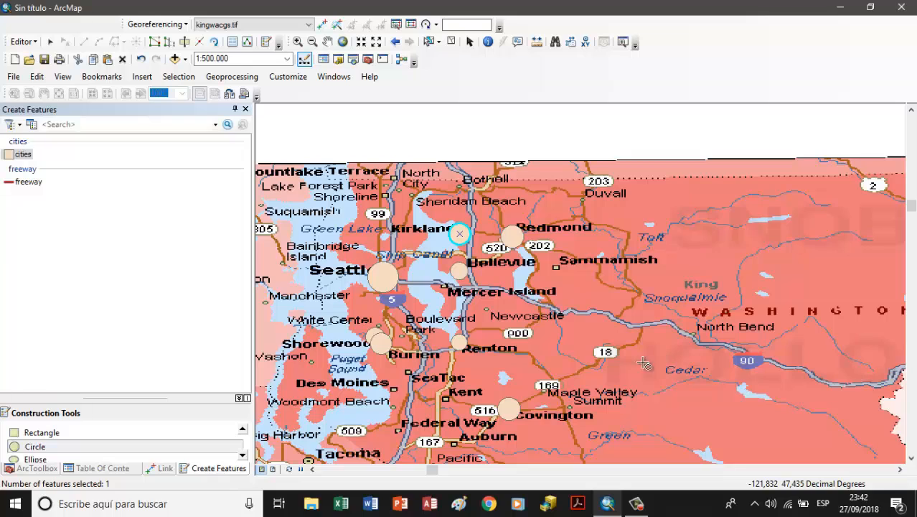
# Step: Draw cities circles over Kent and Auburn, each with a radius of about 0.018
pyautogui.click(448, 399)
pyautogui.click(455, 406)
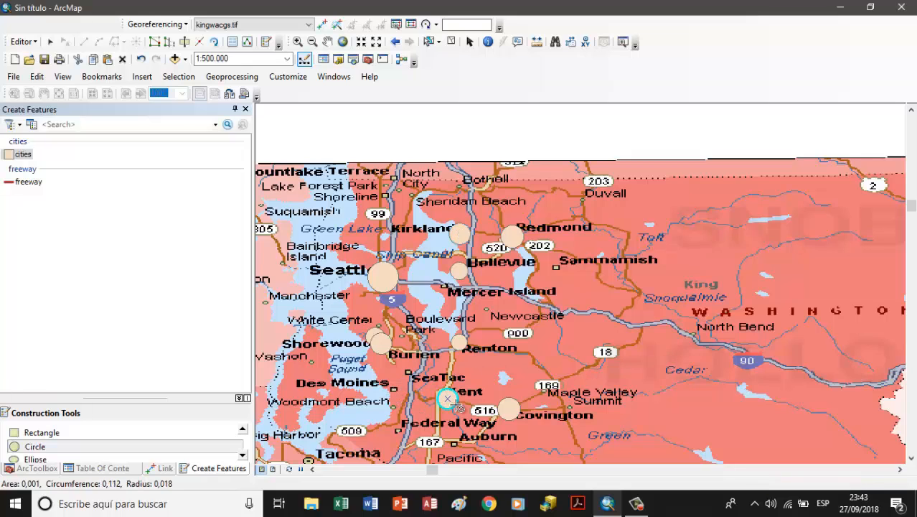
pyautogui.click(452, 443)
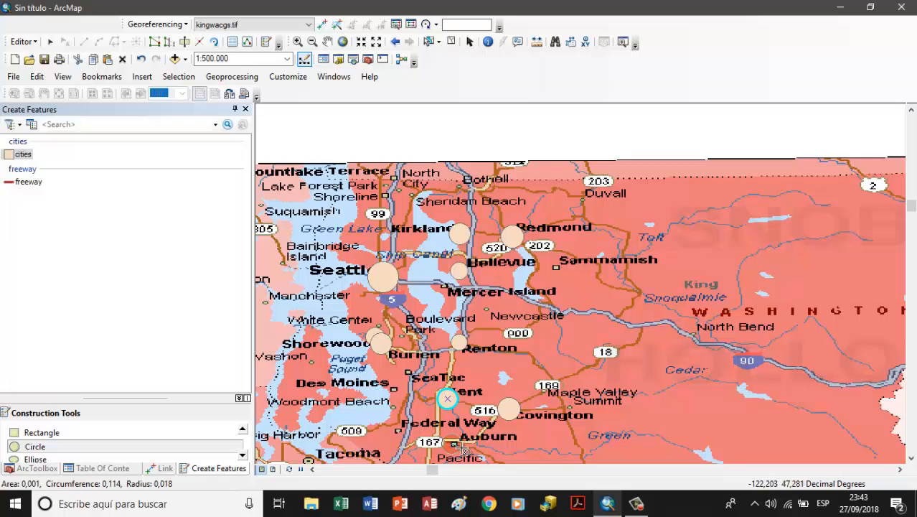
pyautogui.click(459, 448)
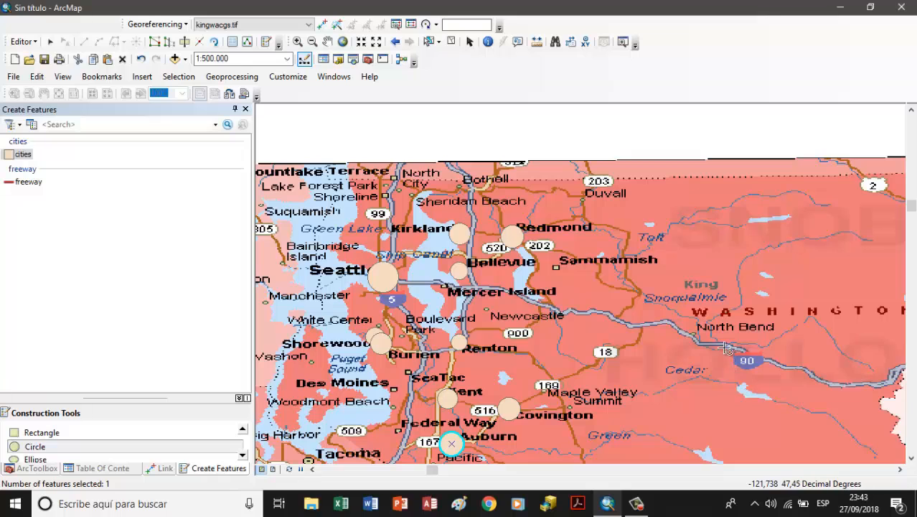
# Step: Save the edits made to the cities layer and stop the edit session
pyautogui.click(80, 470)
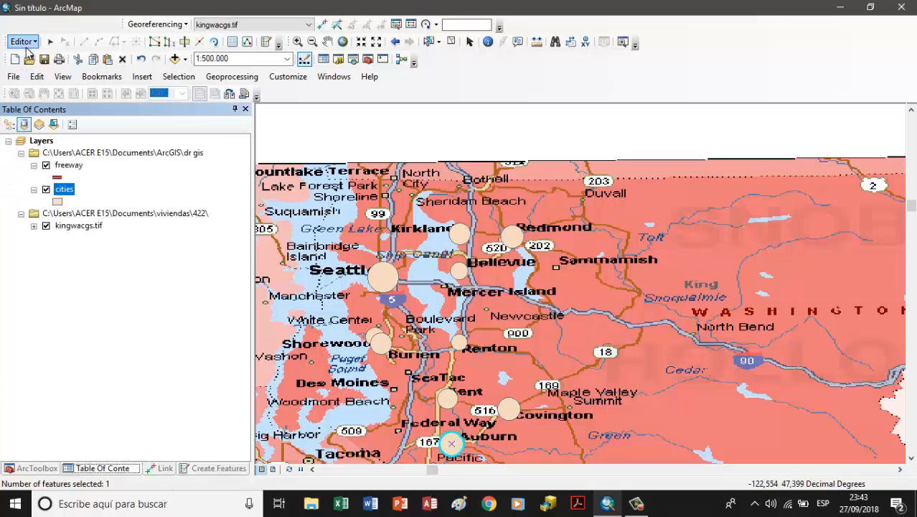
pyautogui.click(22, 41)
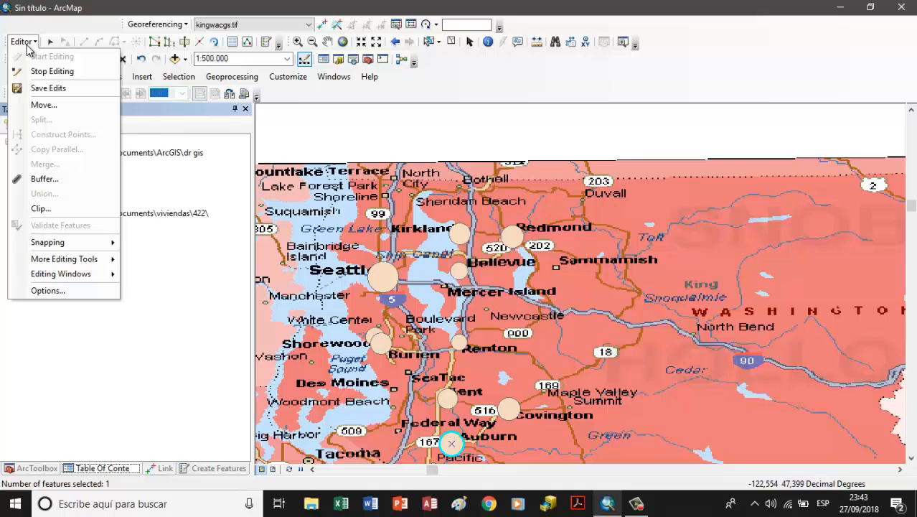
pyautogui.click(43, 87)
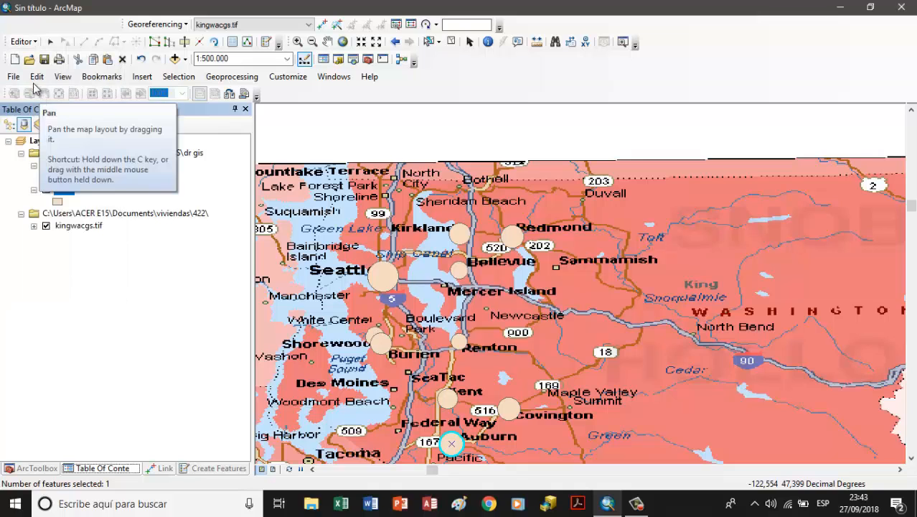
pyautogui.click(22, 41)
pyautogui.click(40, 71)
# Step: Open the attribute table of the cities layer and dock it together with the table of contents
pyautogui.click(64, 191)
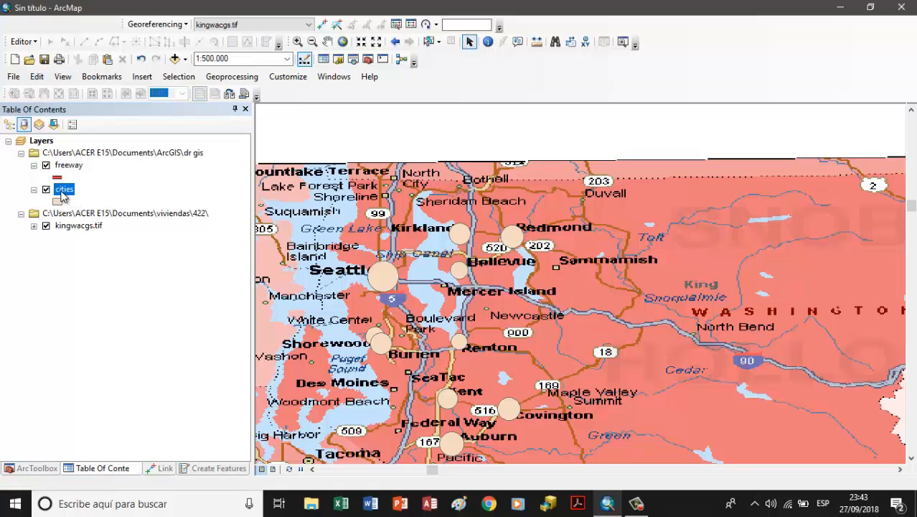
pyautogui.rightClick(63, 195)
pyautogui.click(92, 231)
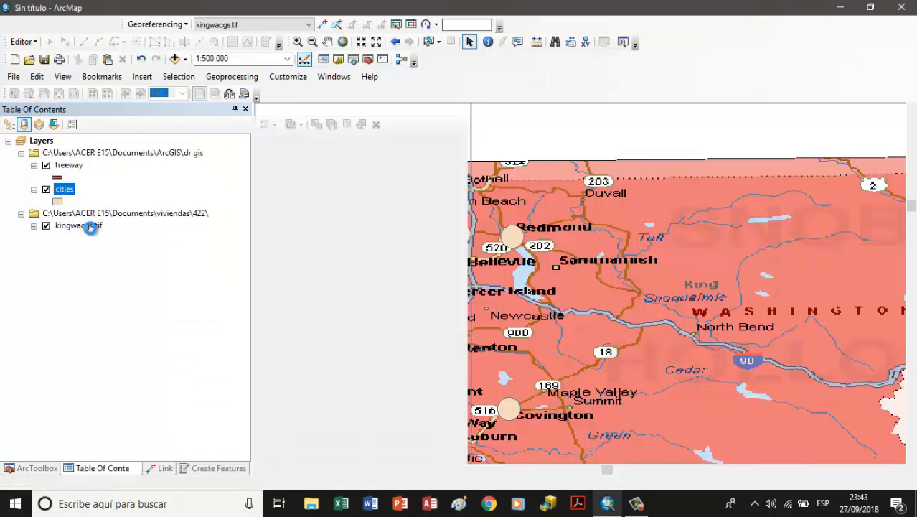
pyautogui.moveTo(405, 113); pyautogui.dragTo(168, 114)
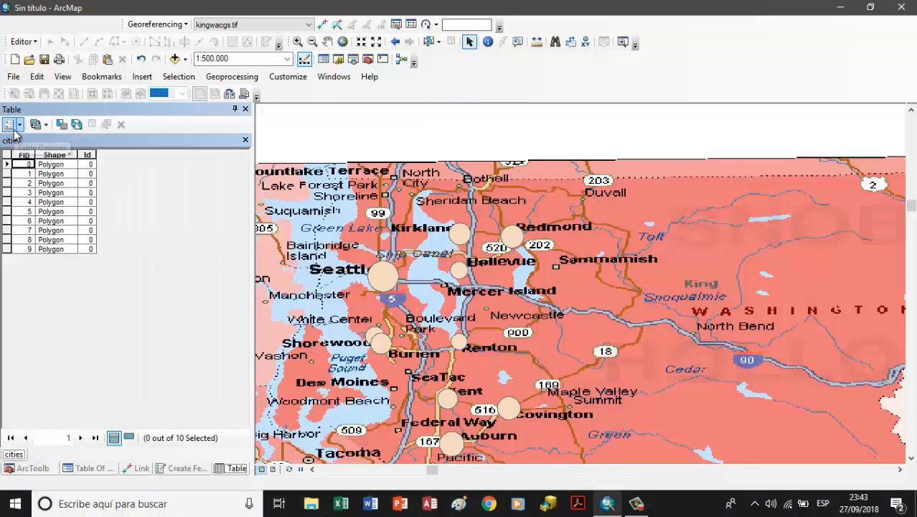
# Step: Add a field named Cities to the cities table, with type Text and length 20
pyautogui.click(10, 124)
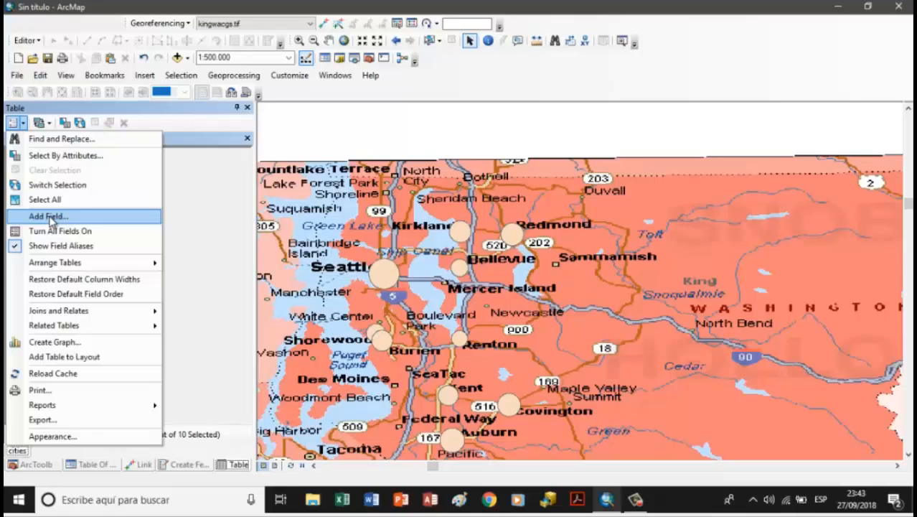
pyautogui.click(49, 216)
pyautogui.click(476, 198)
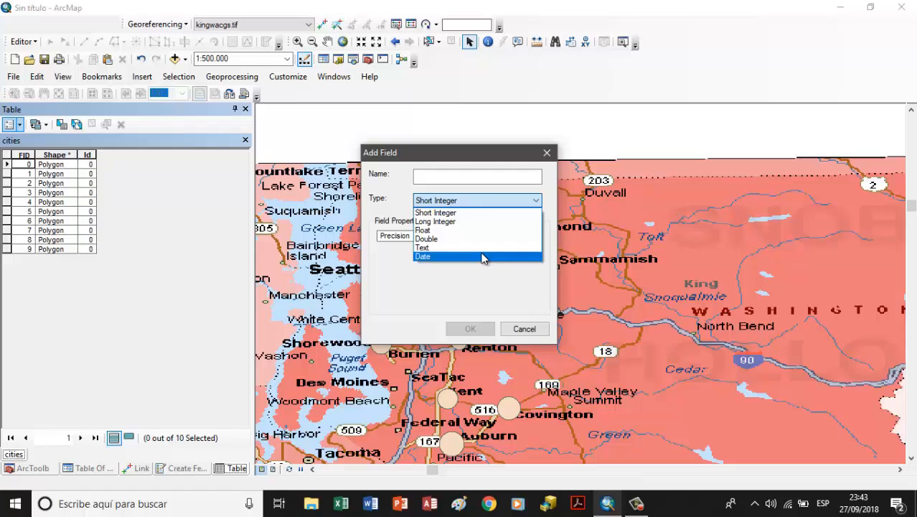
pyautogui.click(482, 256)
pyautogui.click(470, 176)
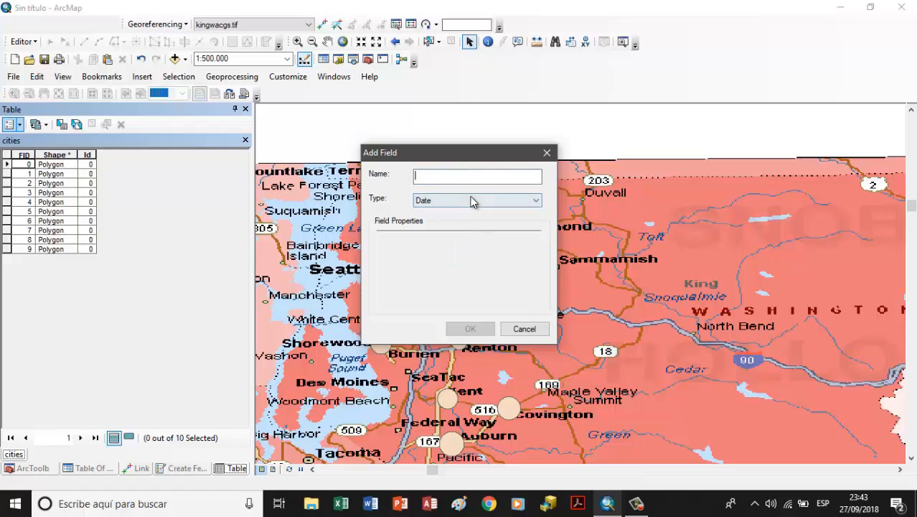
pyautogui.click(472, 201)
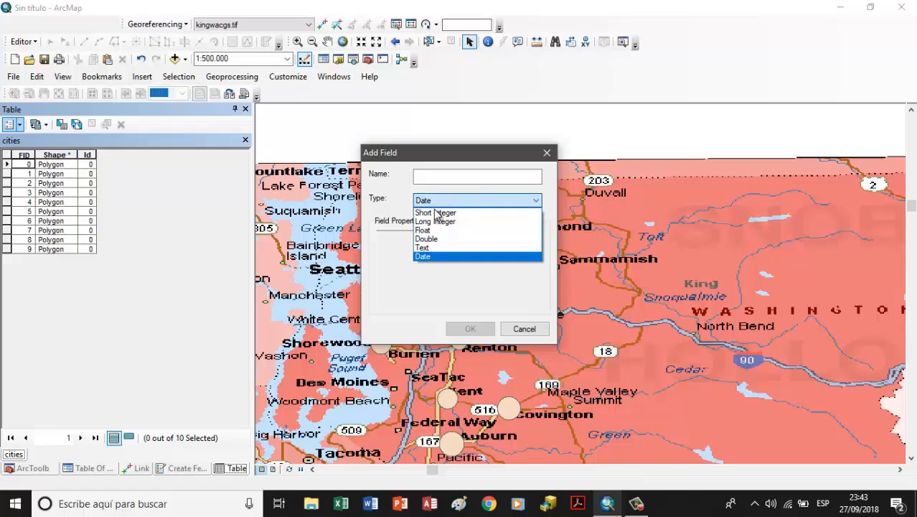
pyautogui.click(445, 248)
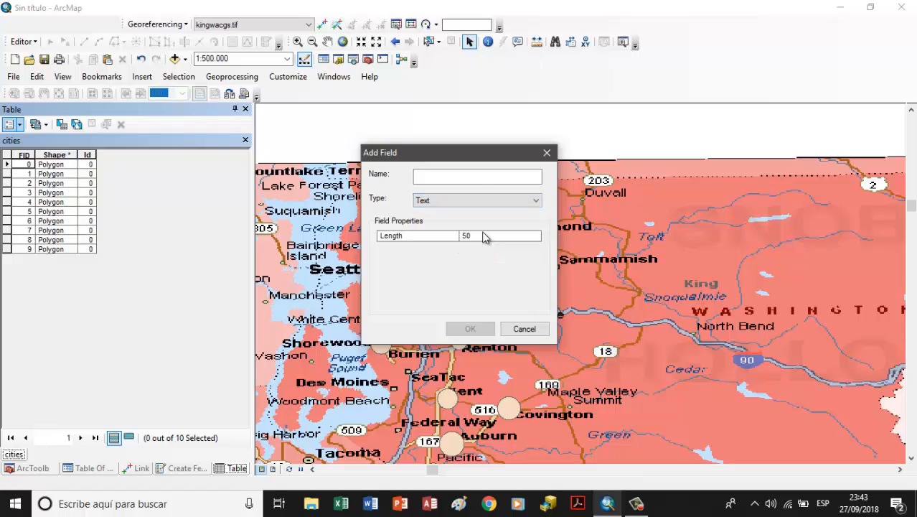
pyautogui.click(485, 179)
pyautogui.write('Cities')
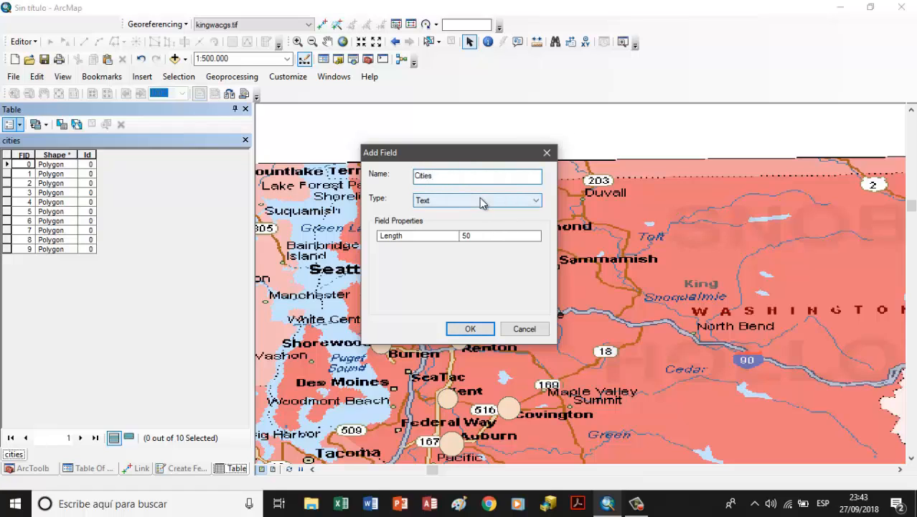
pyautogui.click(482, 236)
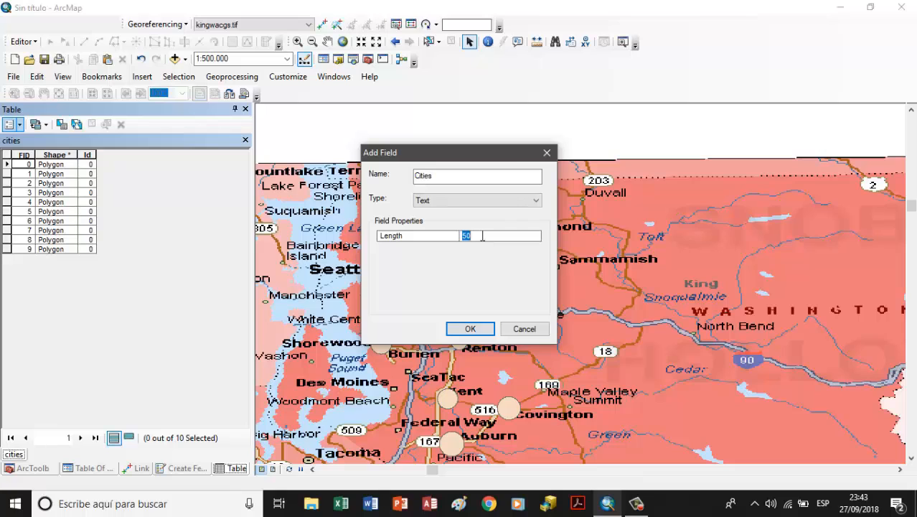
pyautogui.click(470, 328)
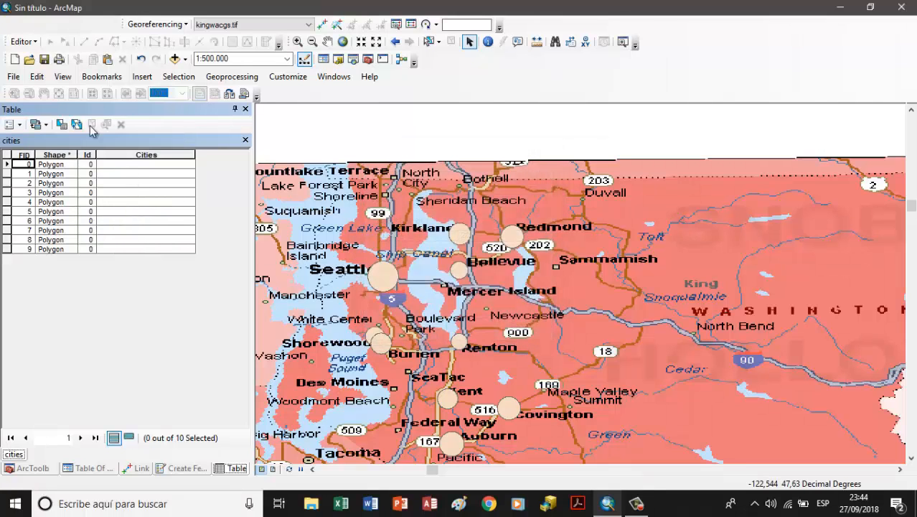
# Step: Start a new edit session so the cities attribute table can be edited
pyautogui.click(16, 44)
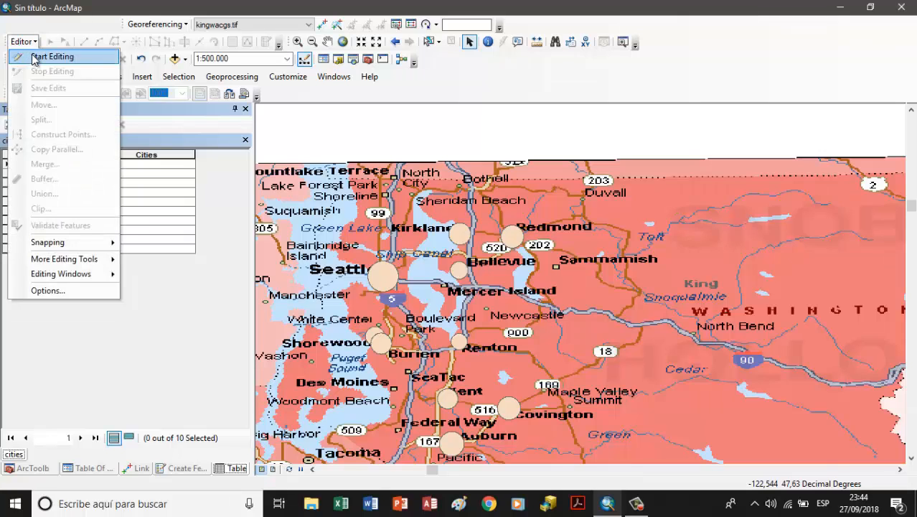
pyautogui.click(40, 56)
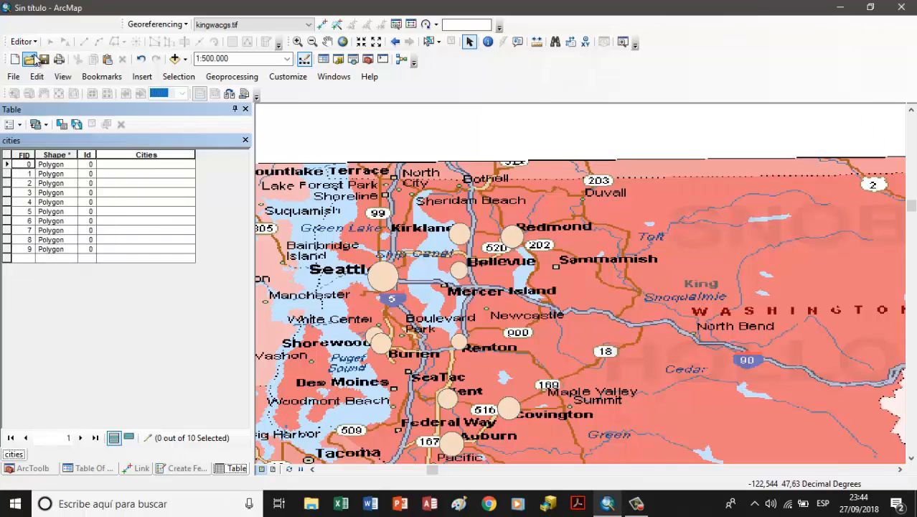
# Step: Enter Seattle and Bellevue in the Cities field for the records with FID 0 and 1
pyautogui.click(126, 166)
pyautogui.click(9, 165)
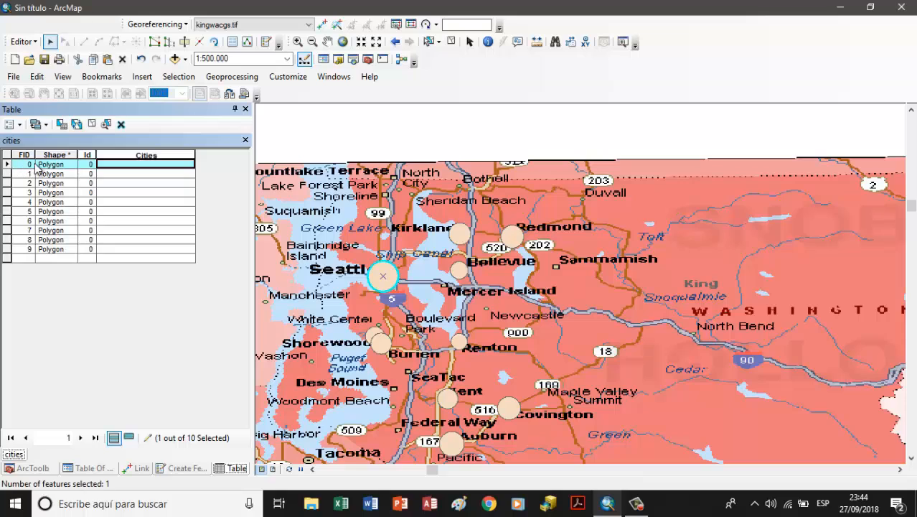
pyautogui.write('Seattle')
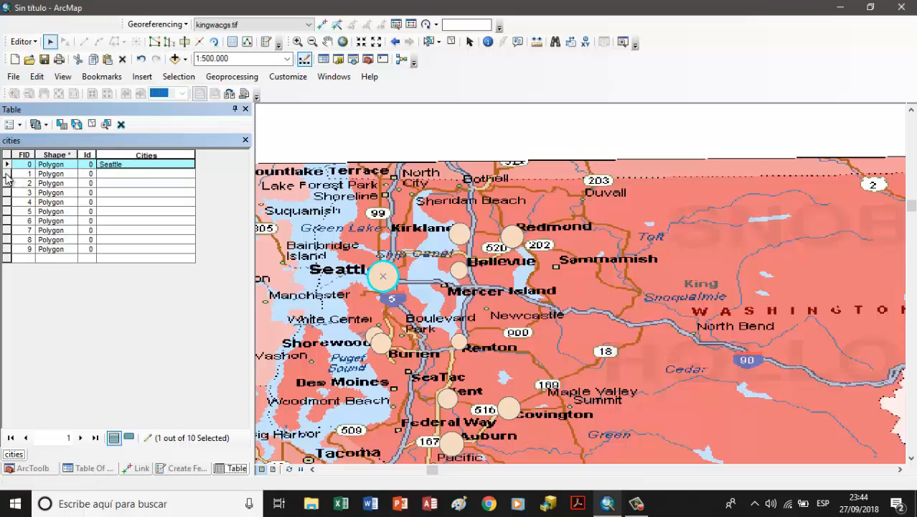
pyautogui.click(8, 174)
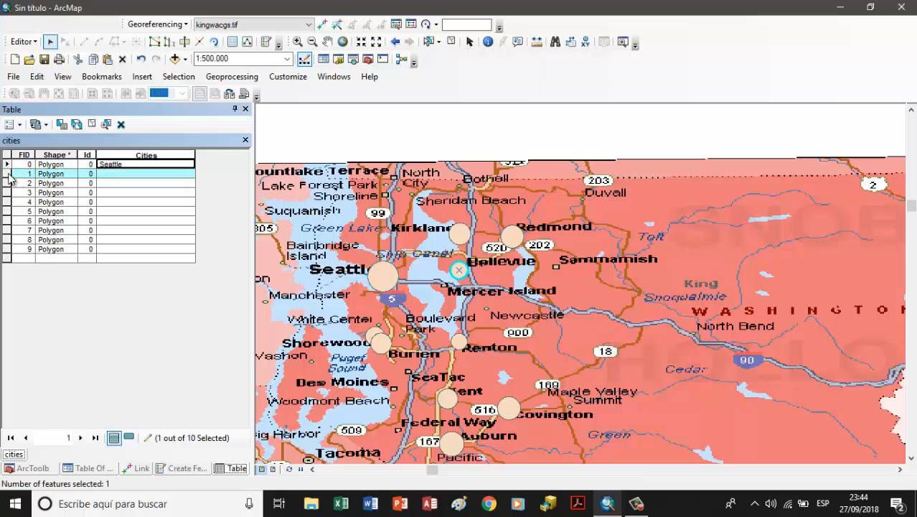
pyautogui.click(149, 175)
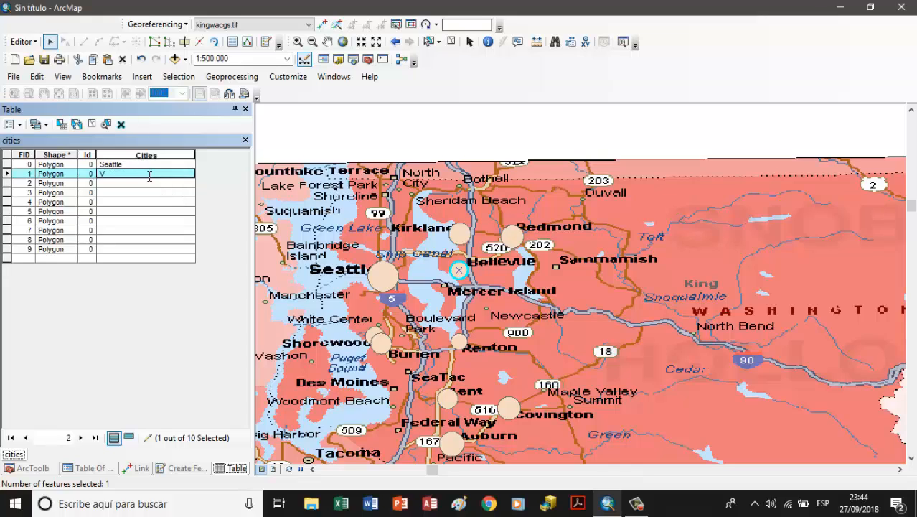
pyautogui.write('Bellev')
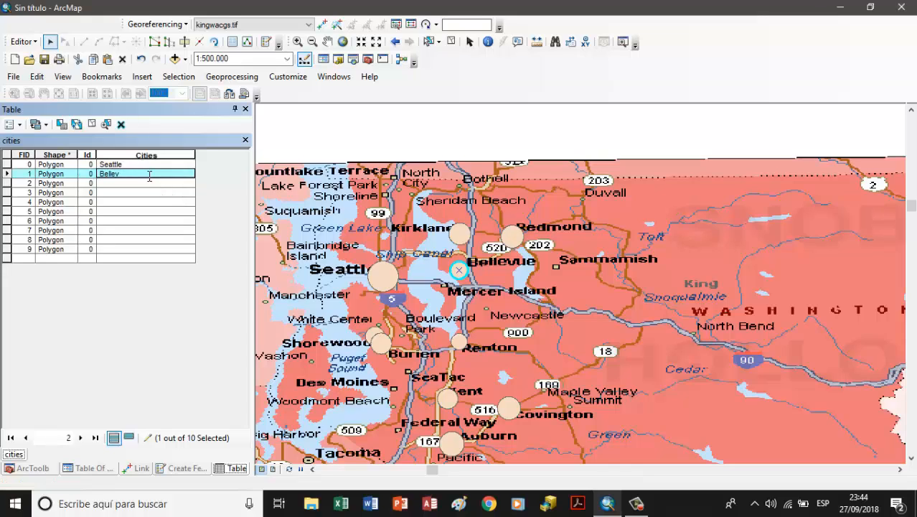
pyautogui.write('ue')
# Step: Enter Renton and Covington in the Cities field for the records with FID 2 and 3
pyautogui.click(8, 184)
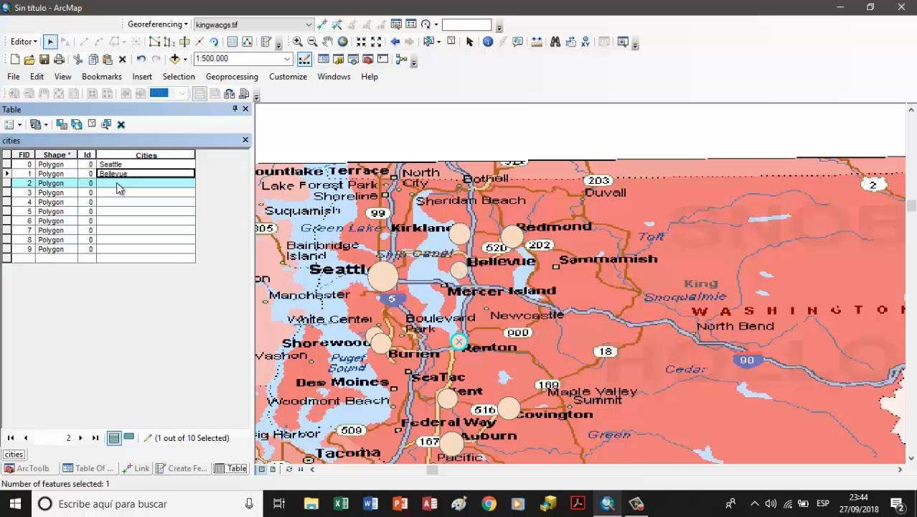
pyautogui.click(117, 183)
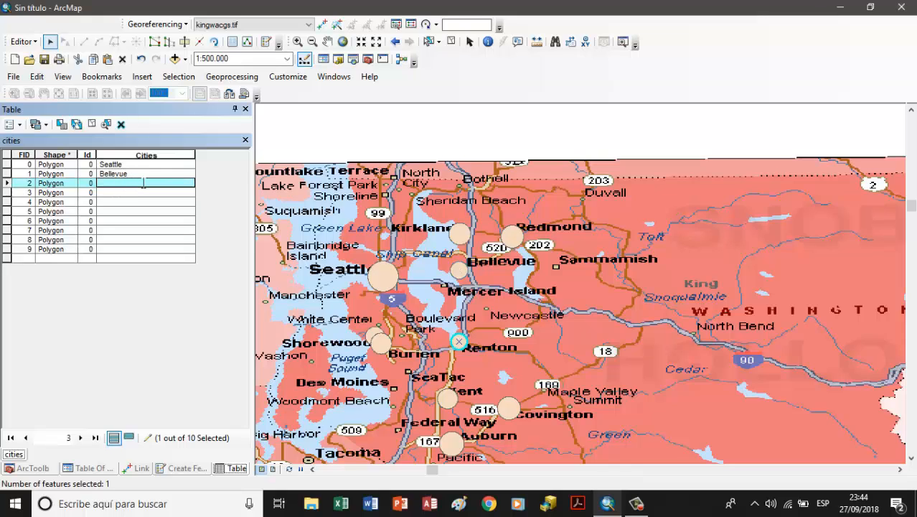
pyautogui.write('Renton')
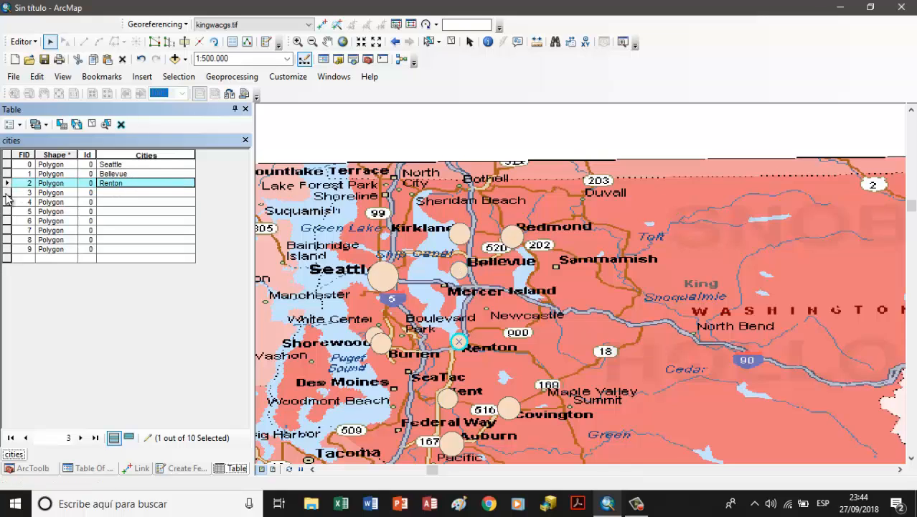
pyautogui.click(6, 194)
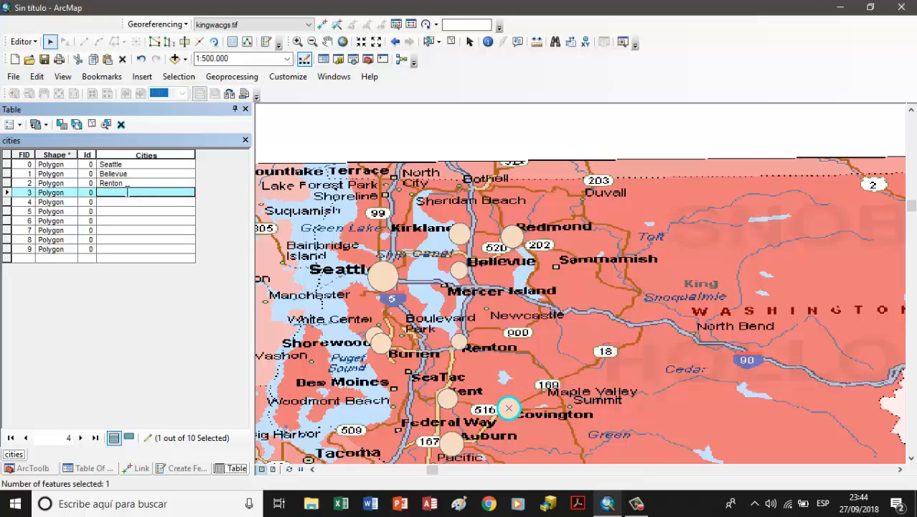
pyautogui.write('Covington')
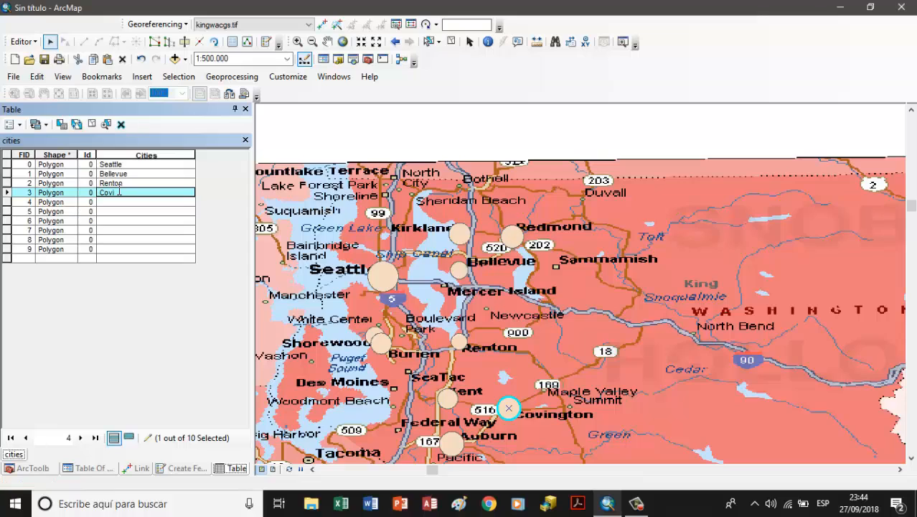
# Step: Enter Sherwood and Burien in the Cities field for the records with FID 4 and 5
pyautogui.click(6, 202)
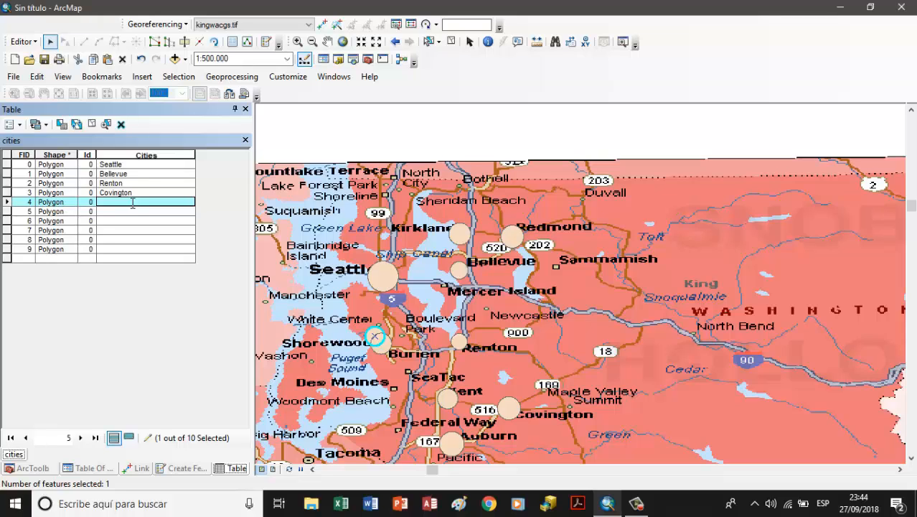
pyautogui.write('Sherwood')
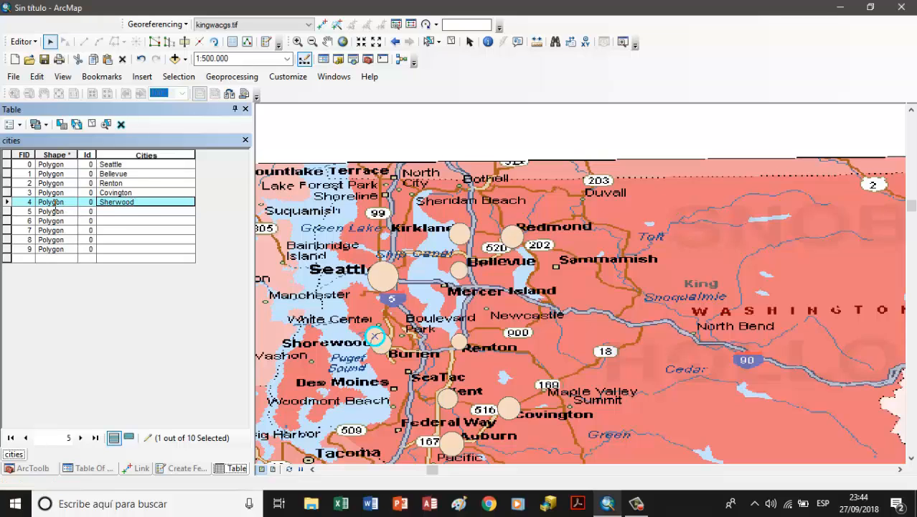
pyautogui.click(8, 211)
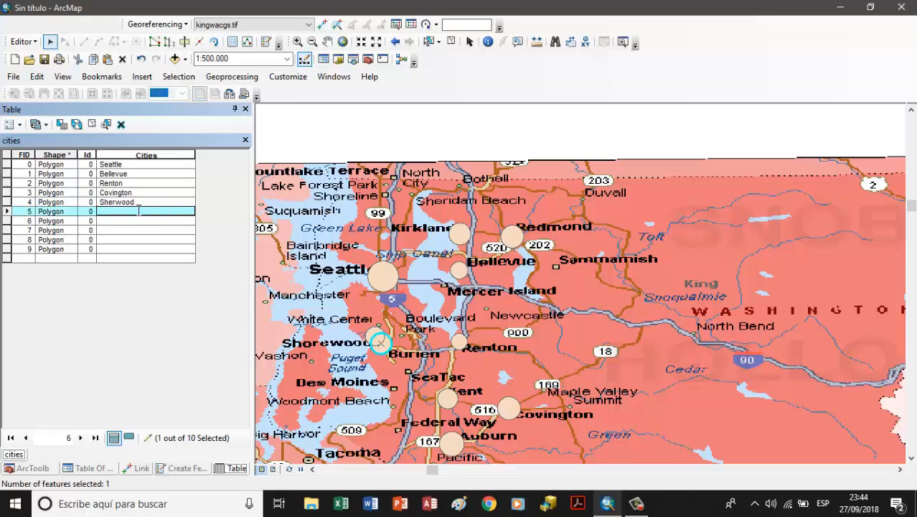
pyautogui.write('Burien')
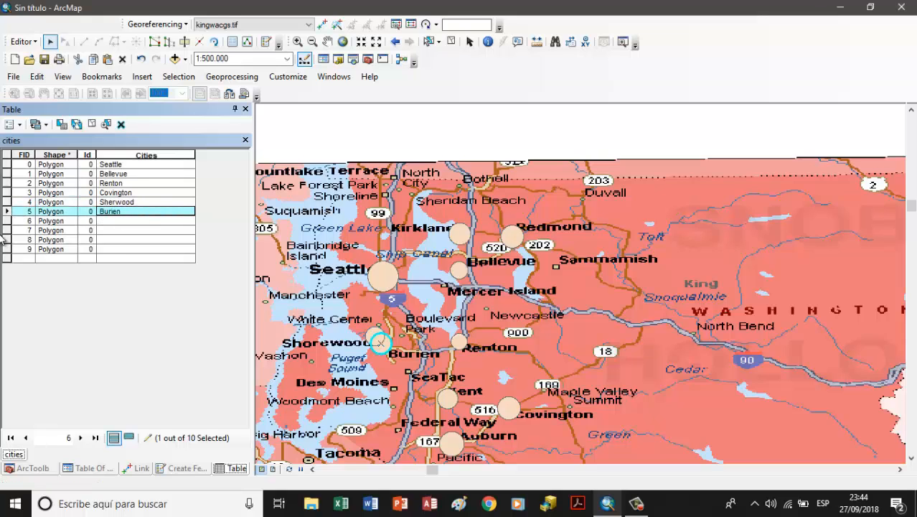
# Step: Enter Redmond and Krikland in the Cities field for the records with FID 6 and 7
pyautogui.click(7, 221)
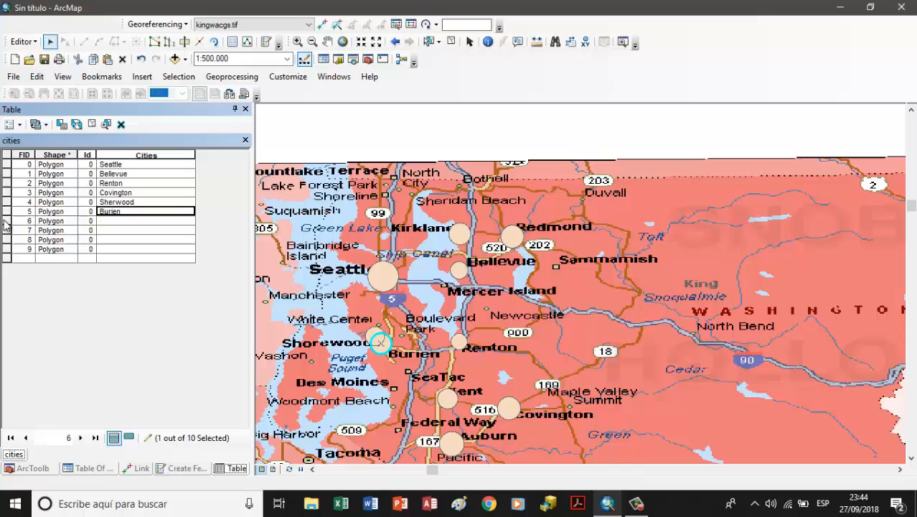
pyautogui.click(136, 221)
pyautogui.write('Rwd')
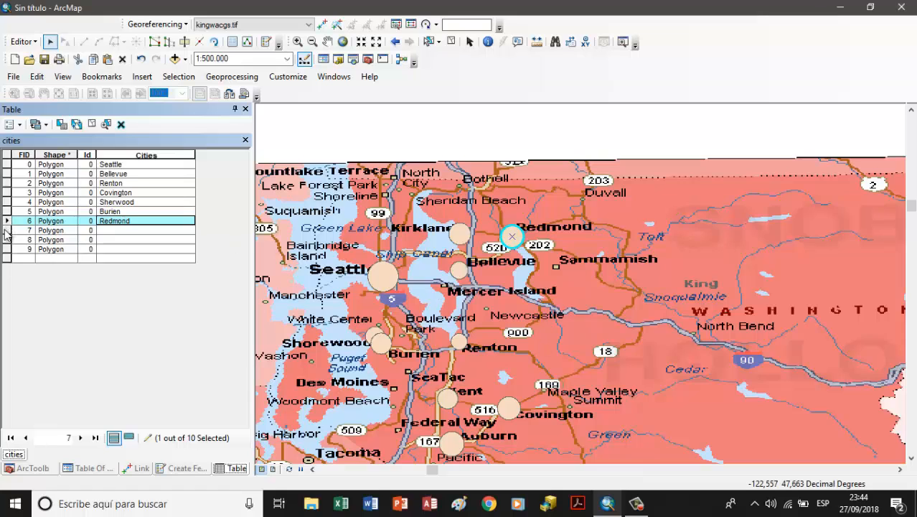
pyautogui.click(8, 231)
pyautogui.click(108, 231)
pyautogui.write('Kirk')
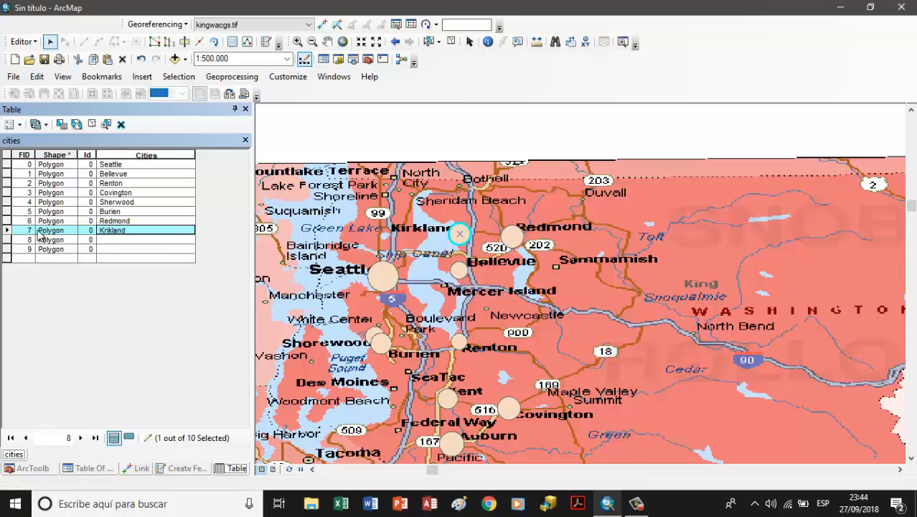
# Step: Enter Kent and Auburn in the Cities field for the records with FID 8 and 9
pyautogui.click(8, 240)
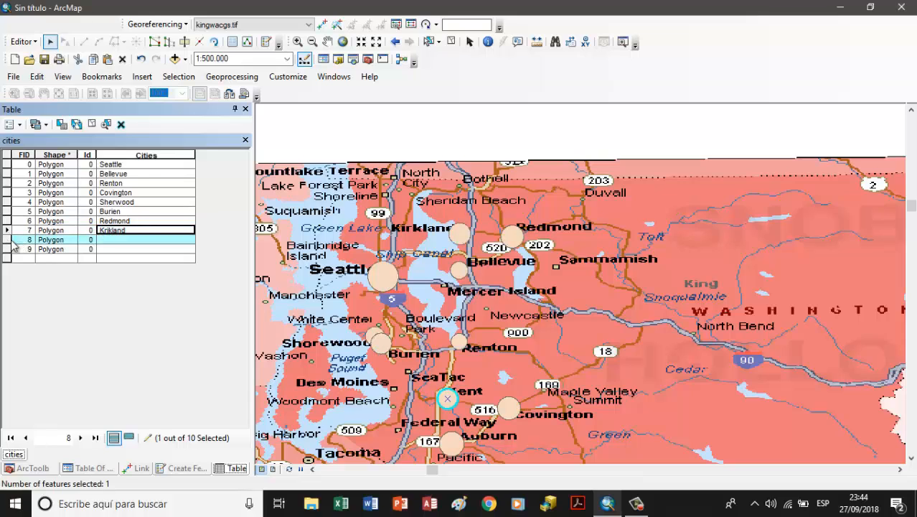
pyautogui.click(148, 241)
pyautogui.write('Kent')
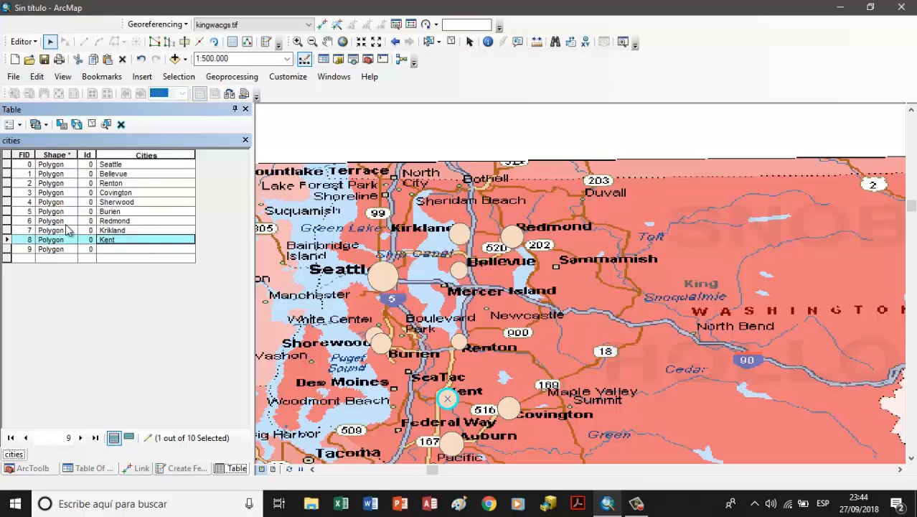
pyautogui.click(8, 250)
pyautogui.click(120, 248)
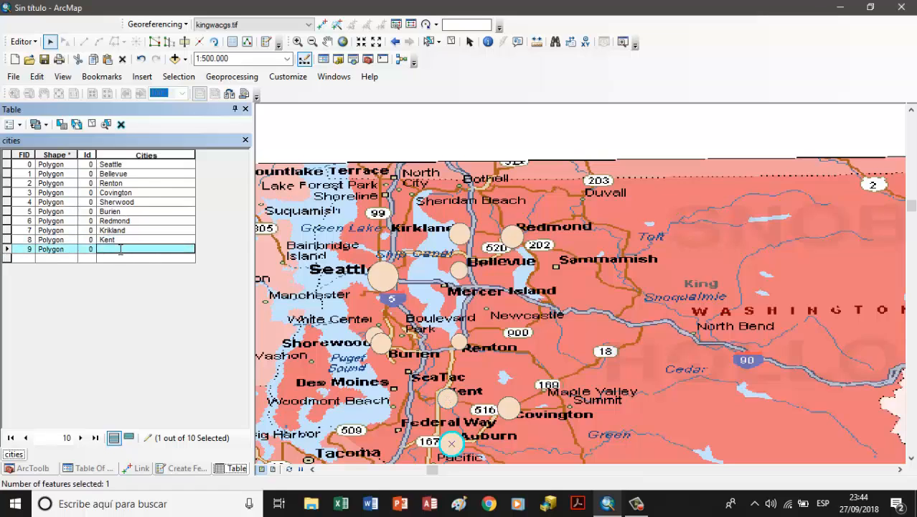
pyautogui.write('Auburn')
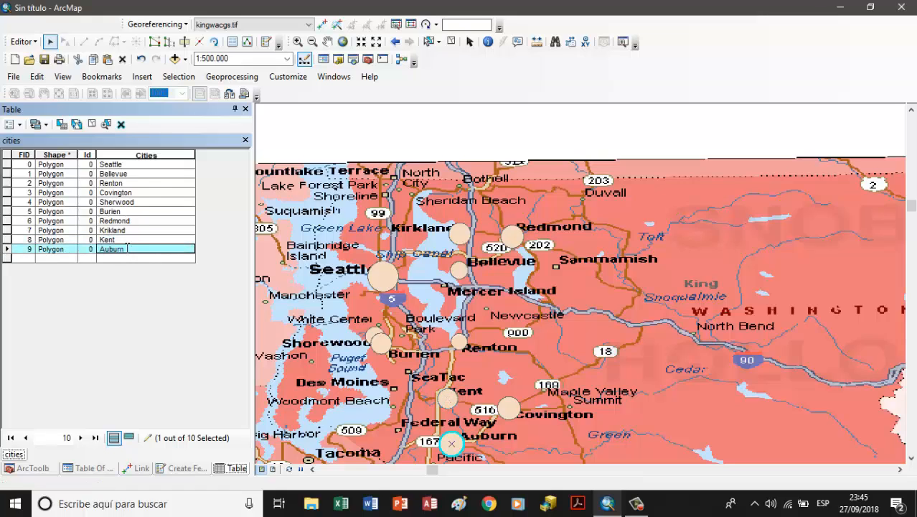
pyautogui.click(149, 223)
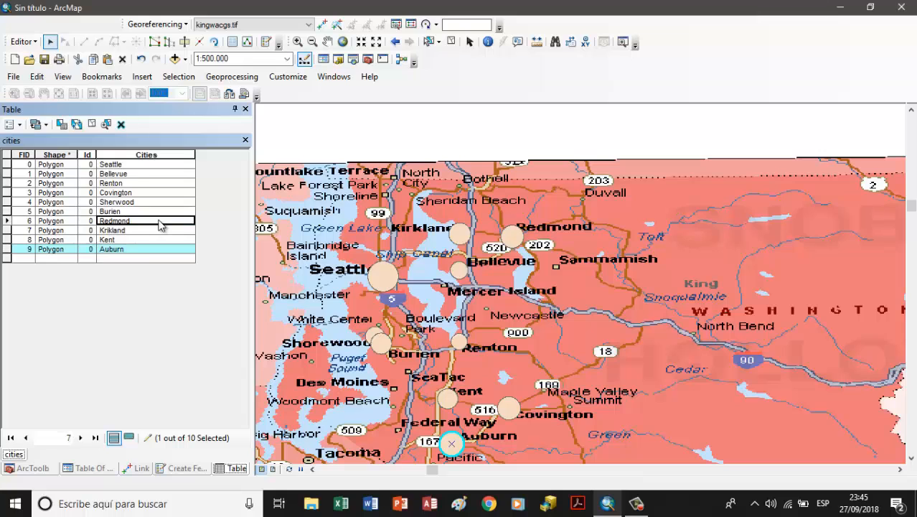
# Step: Save the city name edits and stop the edit session
pyautogui.click(22, 41)
pyautogui.click(45, 88)
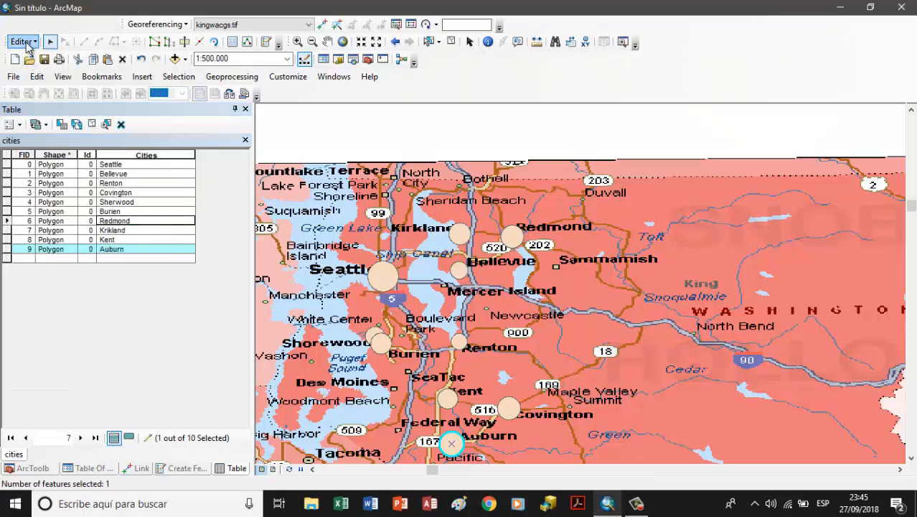
pyautogui.click(23, 42)
pyautogui.click(45, 71)
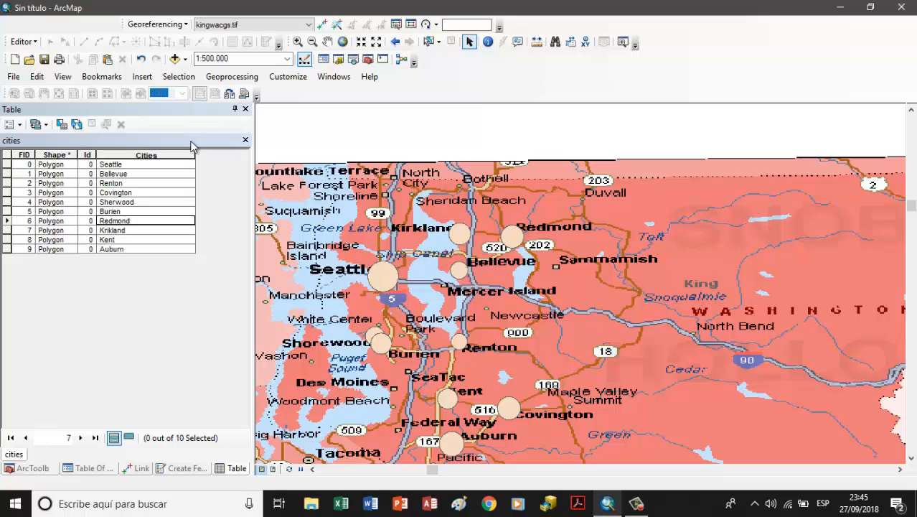
# Step: Close the cities attribute table and the Create Features window, and bring up the table of contents
pyautogui.click(244, 140)
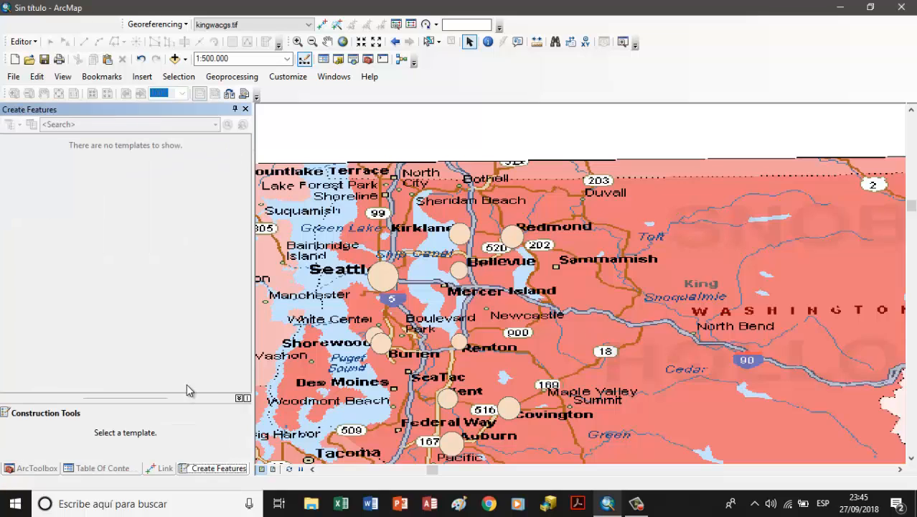
pyautogui.click(245, 110)
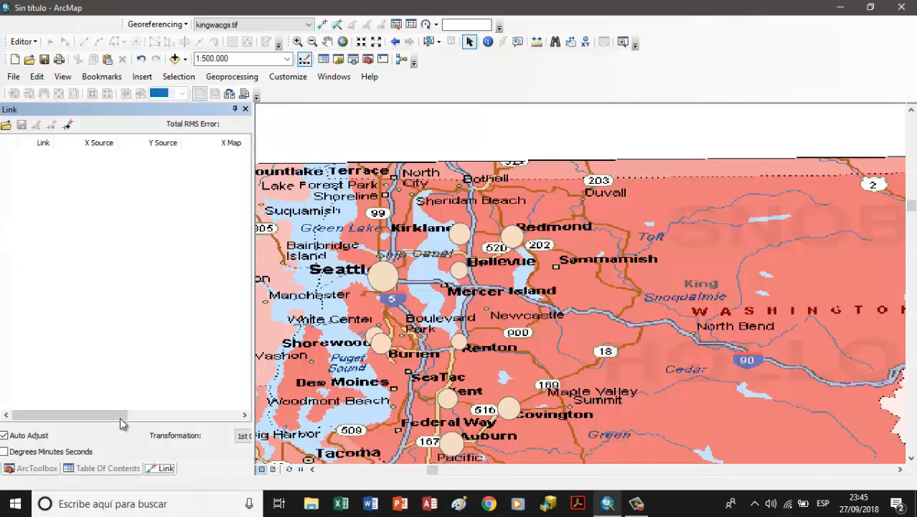
pyautogui.click(108, 468)
# Step: Start a new edit session for the freeway layer and open the Create Features window
pyautogui.click(75, 167)
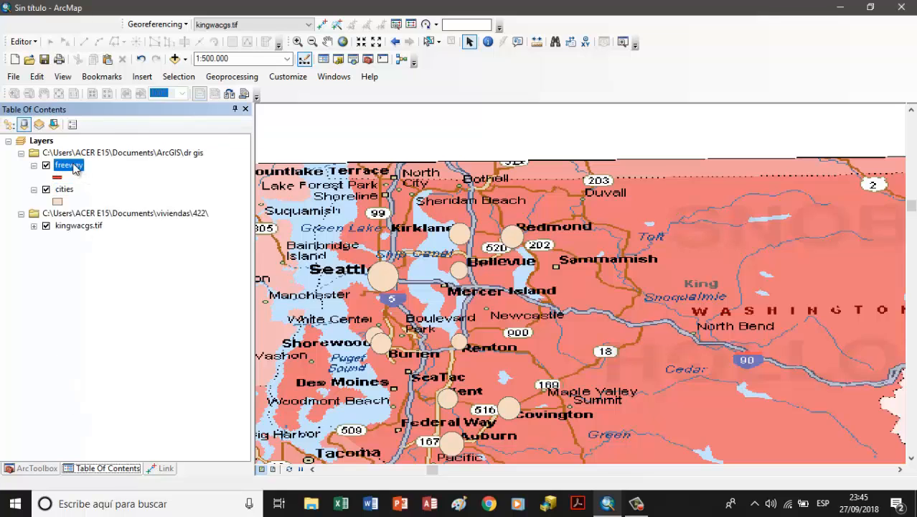
pyautogui.click(27, 44)
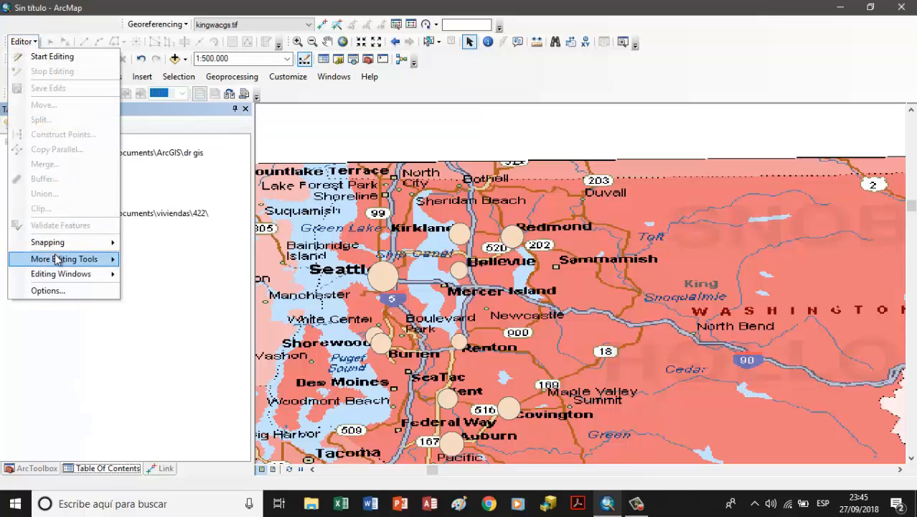
pyautogui.click(61, 61)
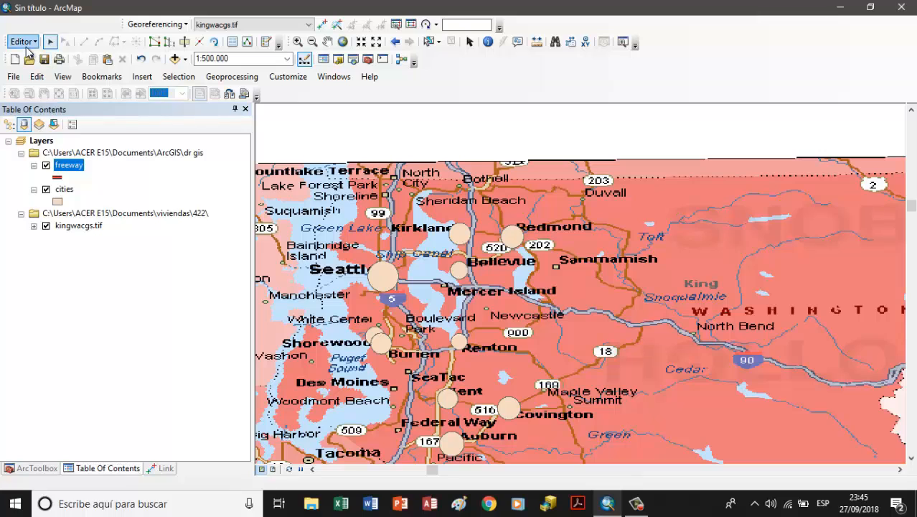
pyautogui.click(21, 41)
pyautogui.moveTo(70, 273)
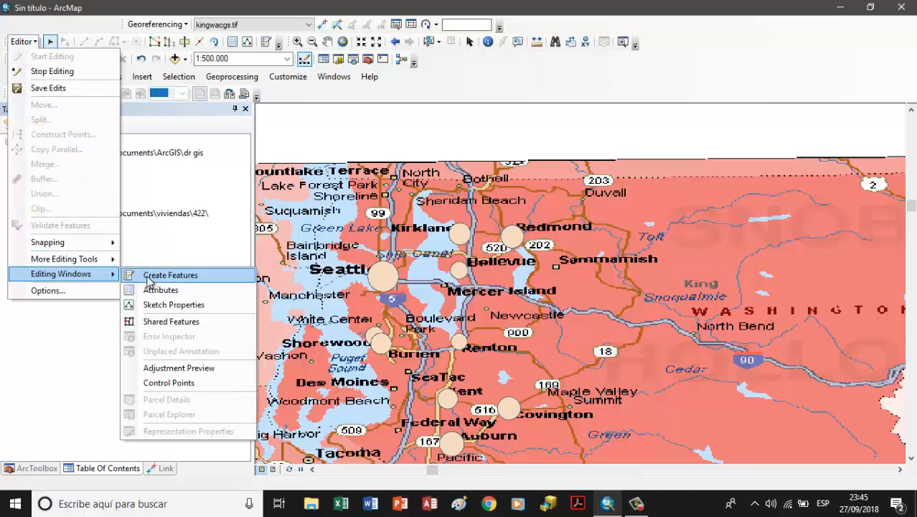
pyautogui.click(165, 276)
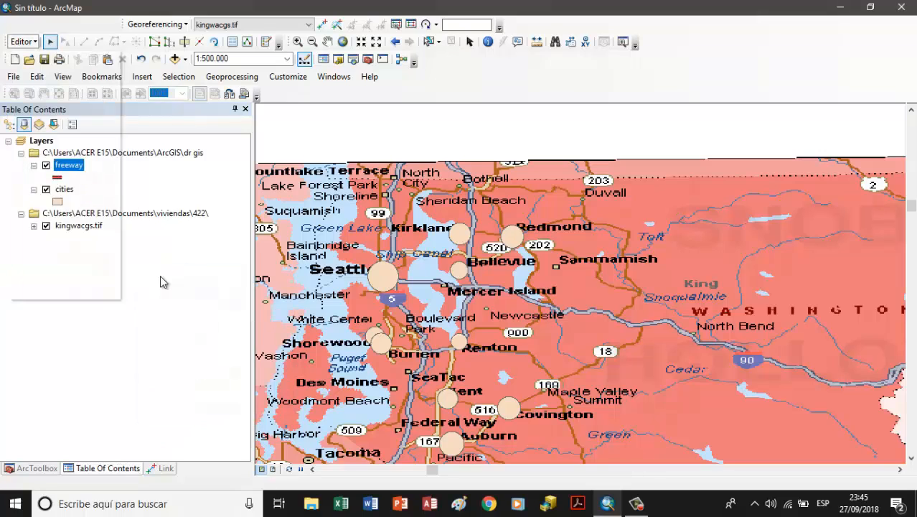
pyautogui.moveTo(695, 479)
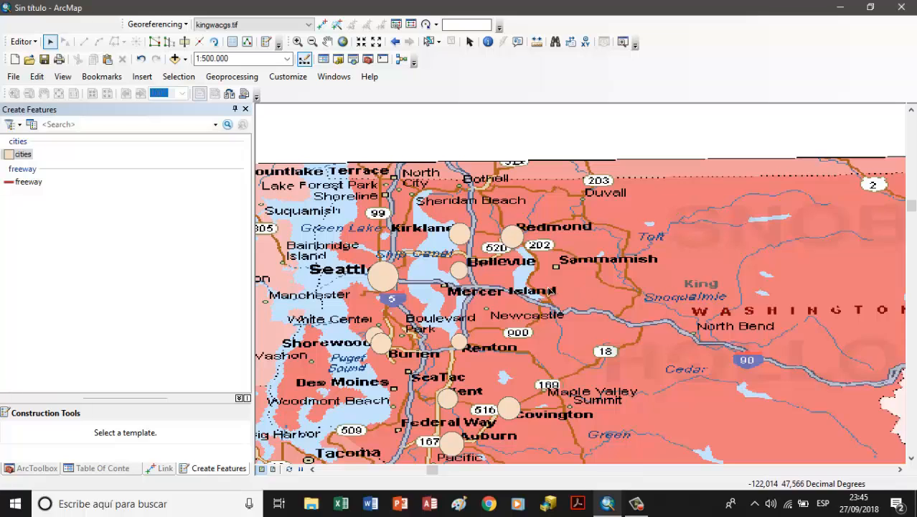
# Step: Digitize Interstate 90 as a freeway line from Seattle through Mercer Island and North Bend to the eastern county boundary
pyautogui.click(24, 181)
pyautogui.rightClick(24, 181)
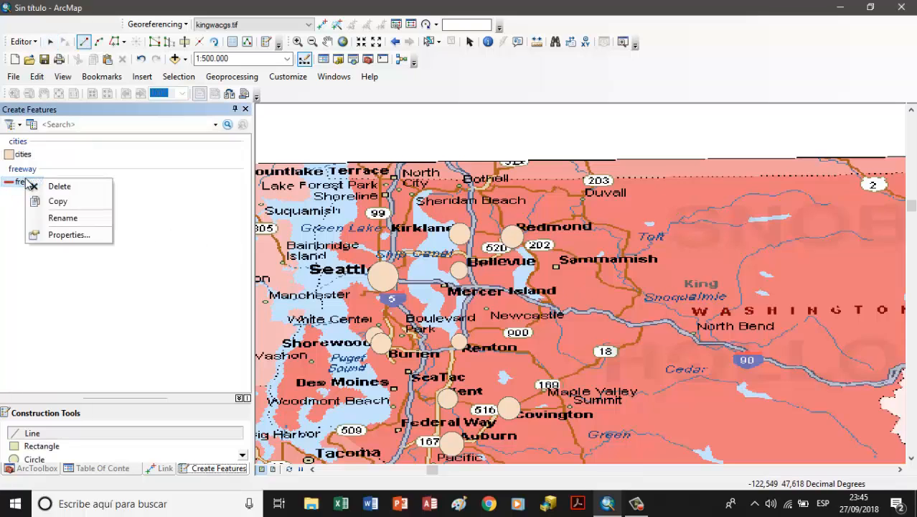
pyautogui.click(32, 434)
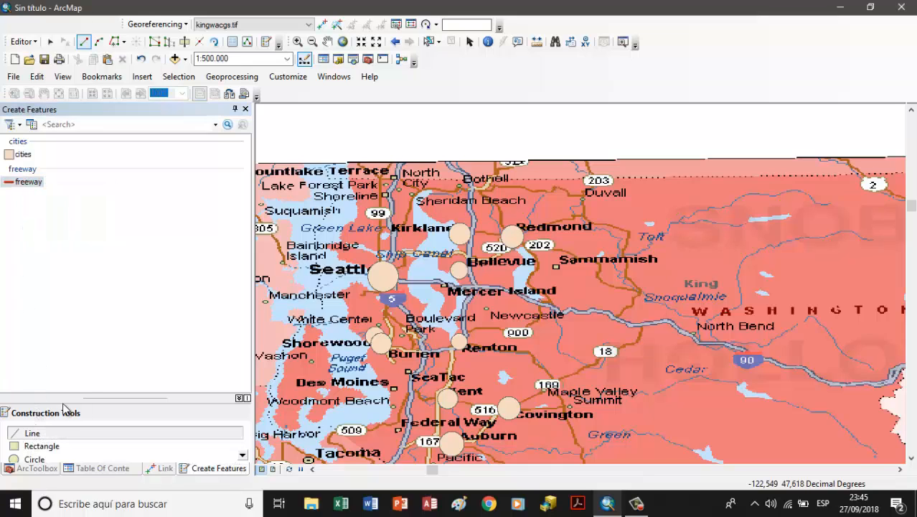
pyautogui.scroll(-1, 411, 285)
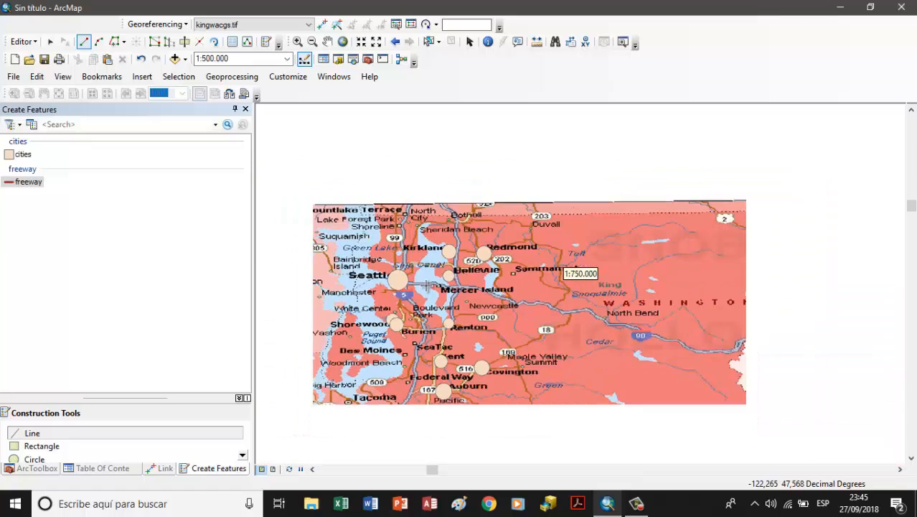
pyautogui.click(406, 282)
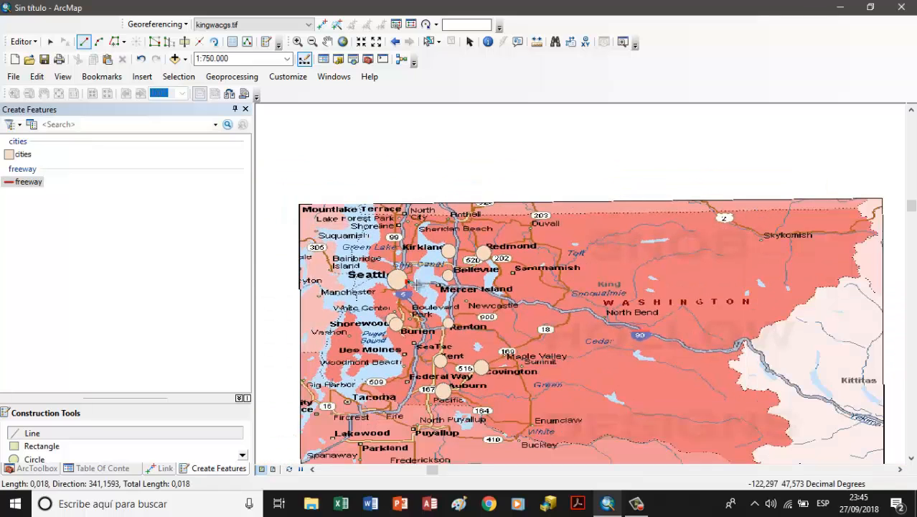
pyautogui.click(424, 285)
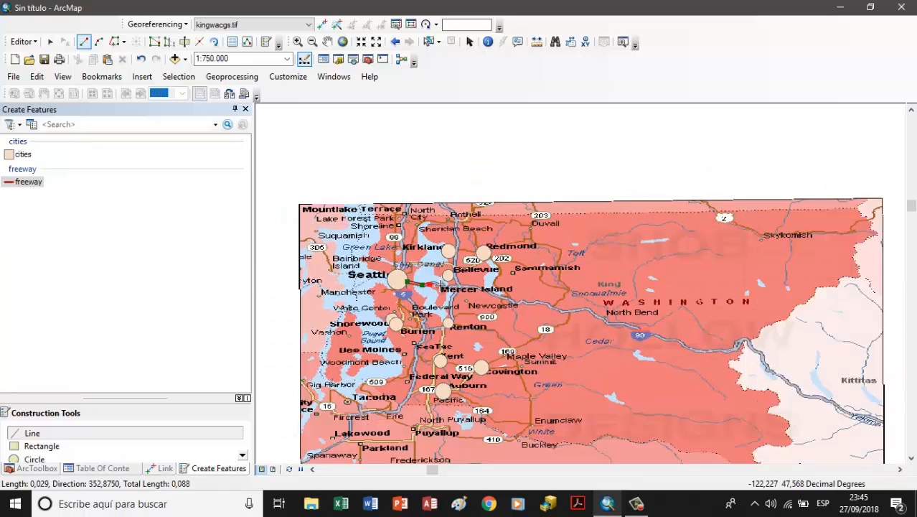
pyautogui.click(445, 286)
pyautogui.click(455, 289)
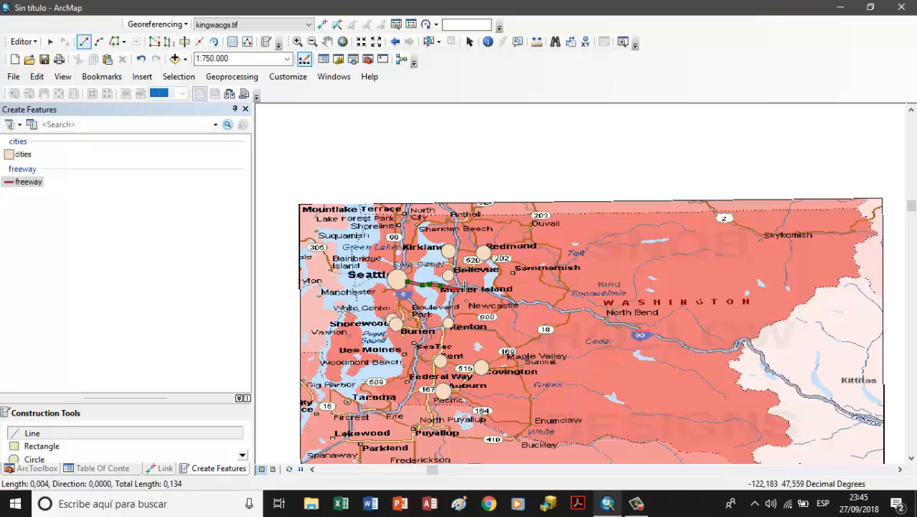
pyautogui.click(466, 286)
pyautogui.click(483, 289)
pyautogui.click(493, 291)
pyautogui.click(501, 294)
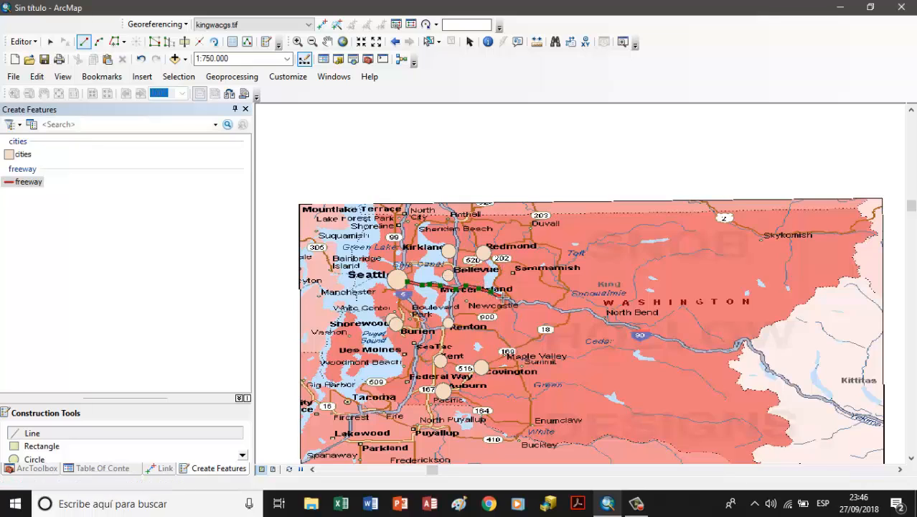
pyautogui.click(509, 297)
pyautogui.click(515, 304)
pyautogui.click(537, 303)
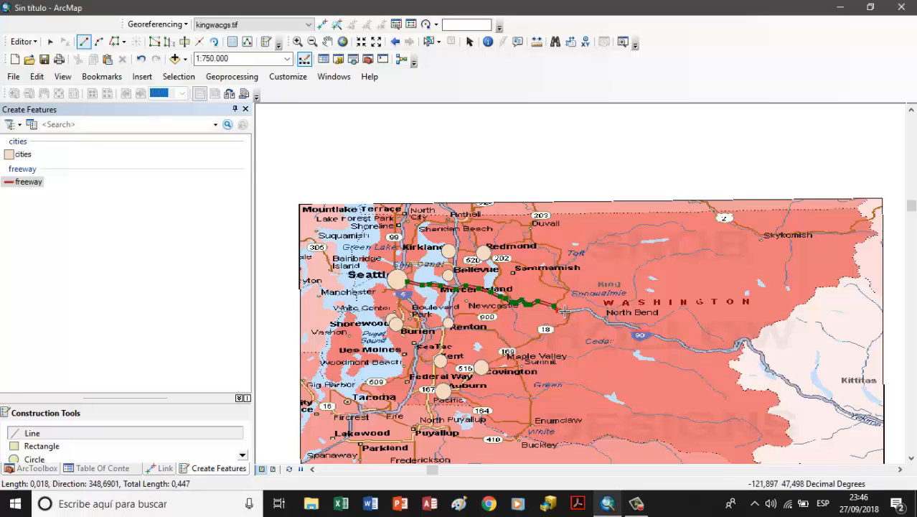
pyautogui.click(565, 311)
pyautogui.click(587, 310)
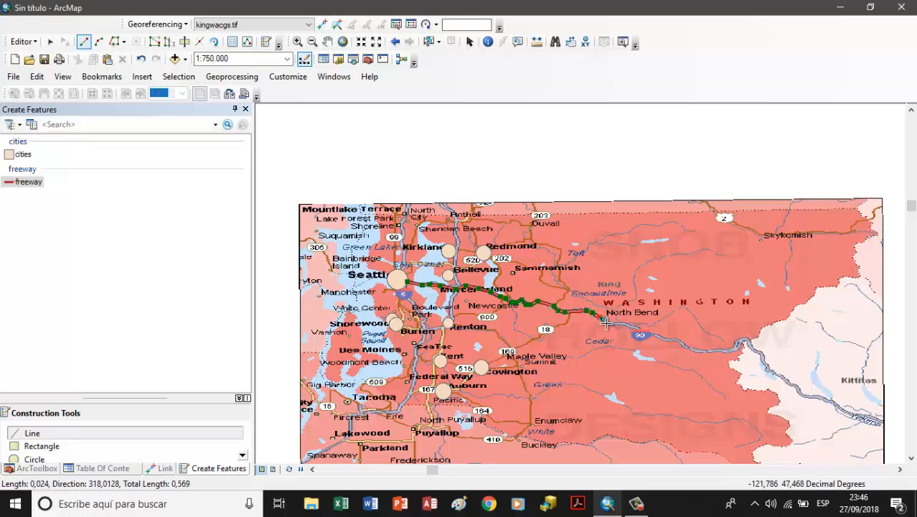
pyautogui.click(618, 324)
pyautogui.click(631, 326)
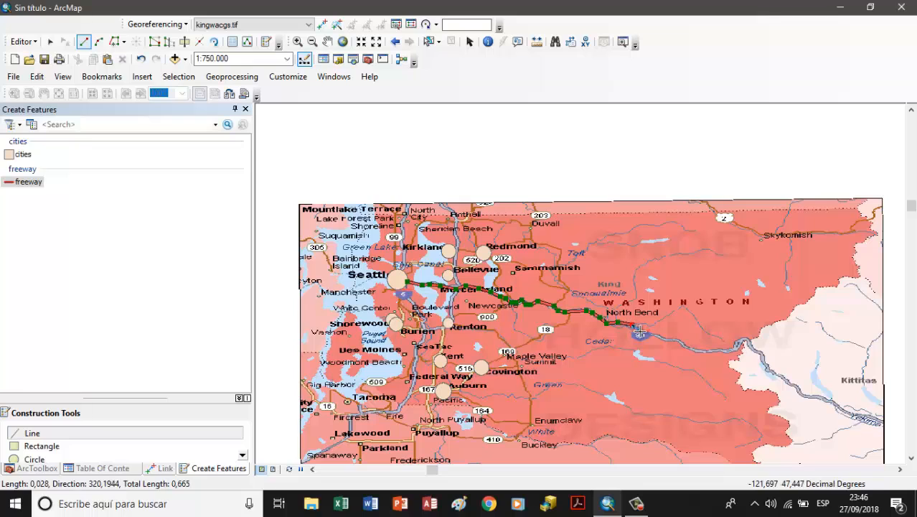
pyautogui.click(658, 334)
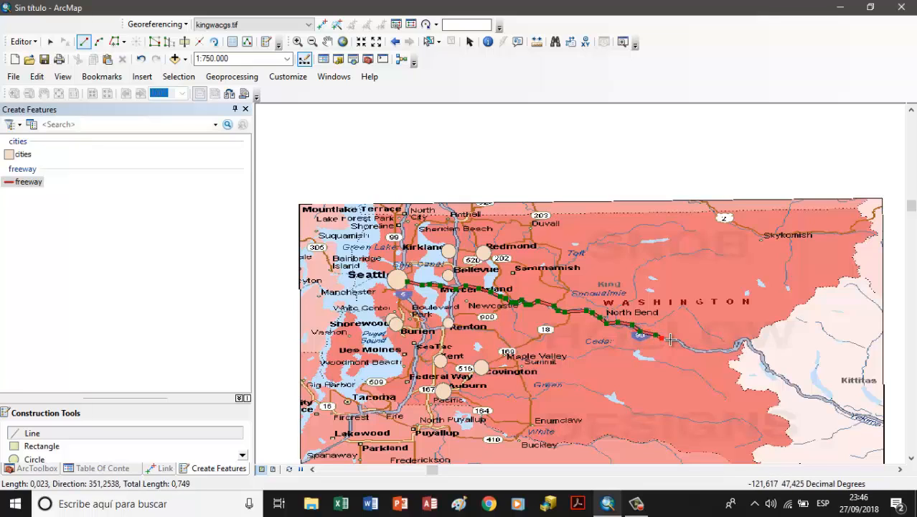
pyautogui.click(713, 350)
pyautogui.click(726, 350)
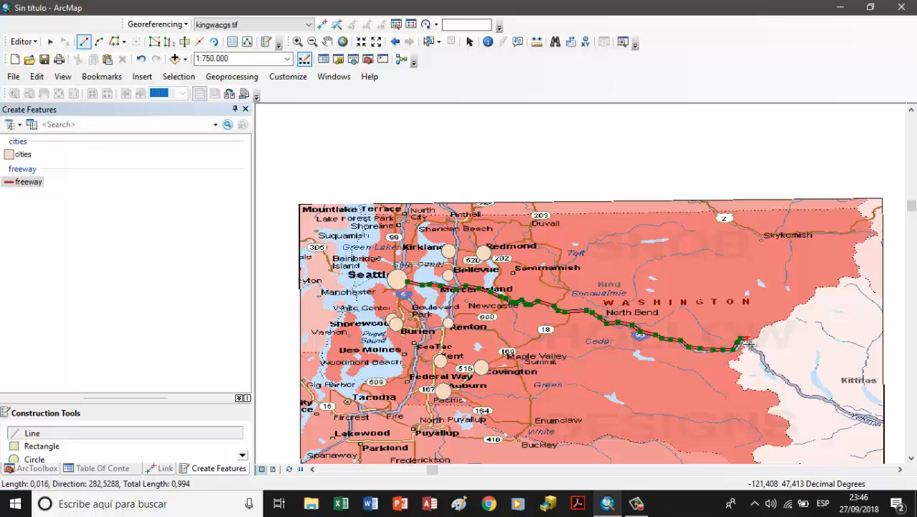
pyautogui.doubleClick(749, 345)
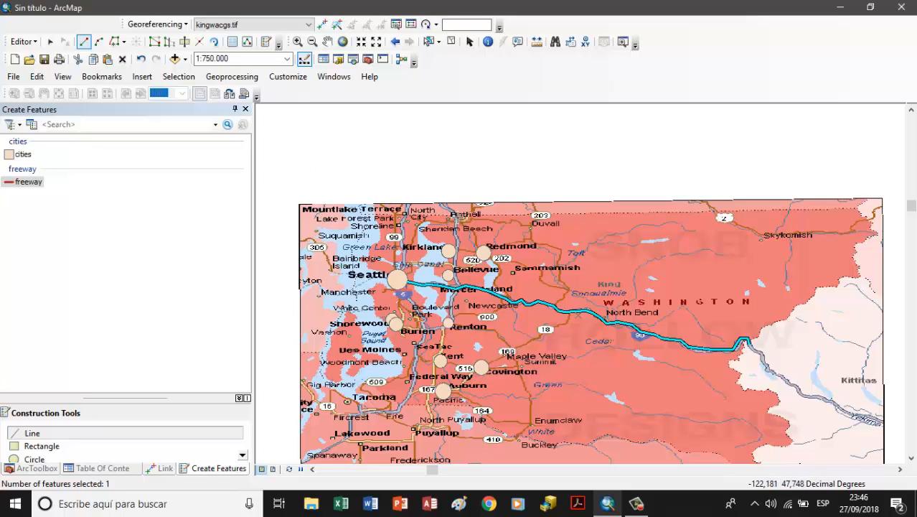
# Step: Digitize a freeway line from Bothell south past Kirkland, Bellevue and Renton, ending at the Interstate 5 junction west of Renton
pyautogui.click(458, 240)
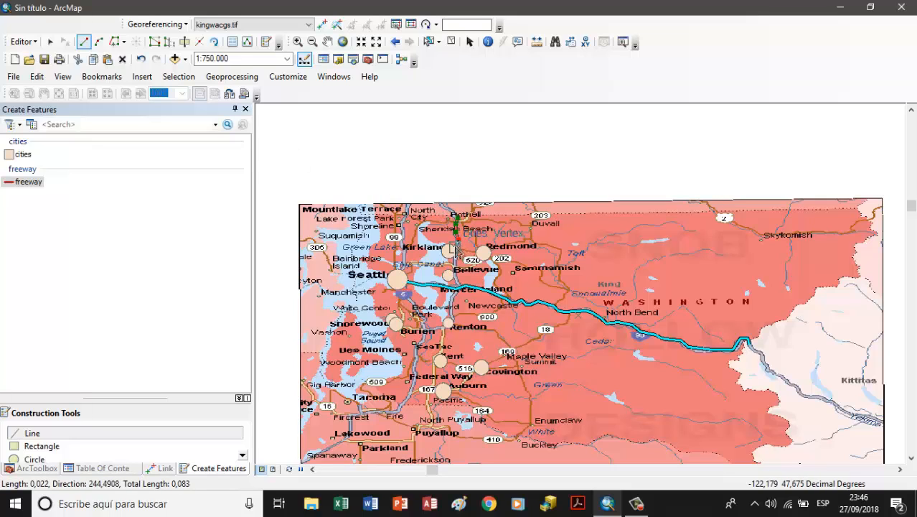
pyautogui.click(455, 253)
pyautogui.click(453, 273)
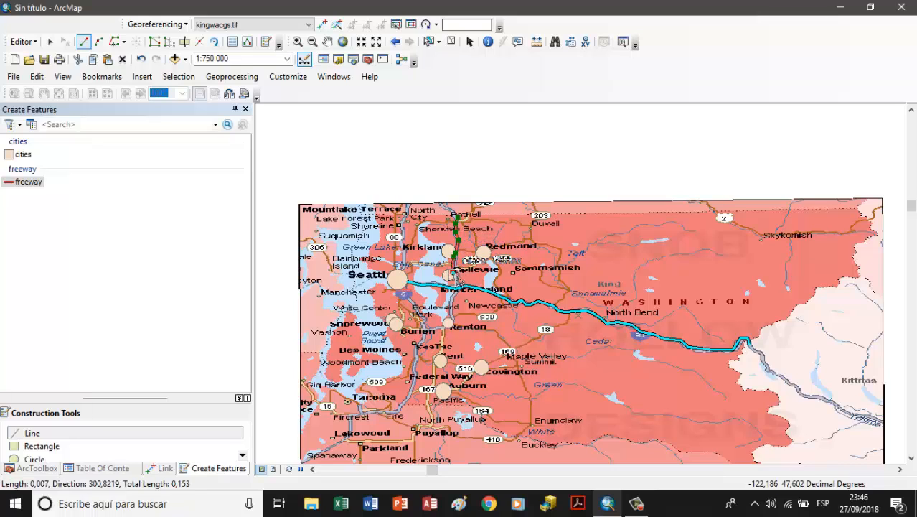
pyautogui.click(455, 289)
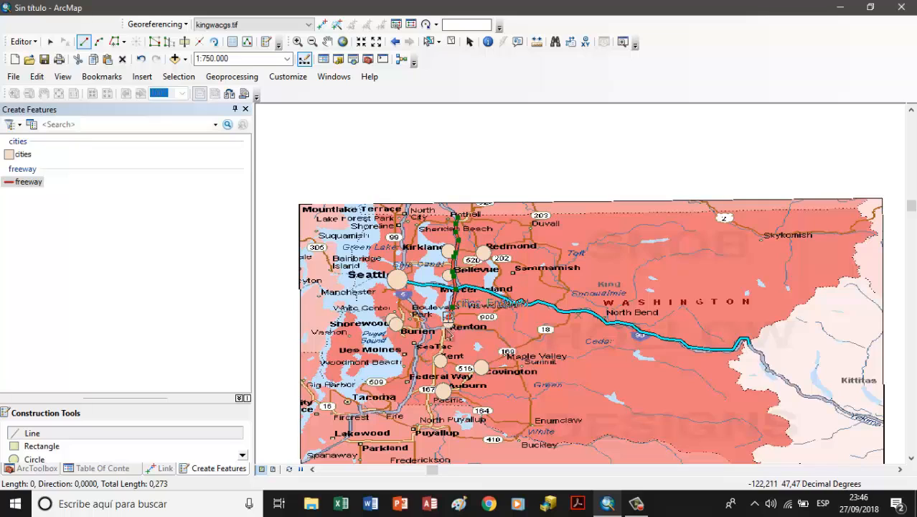
pyautogui.click(446, 326)
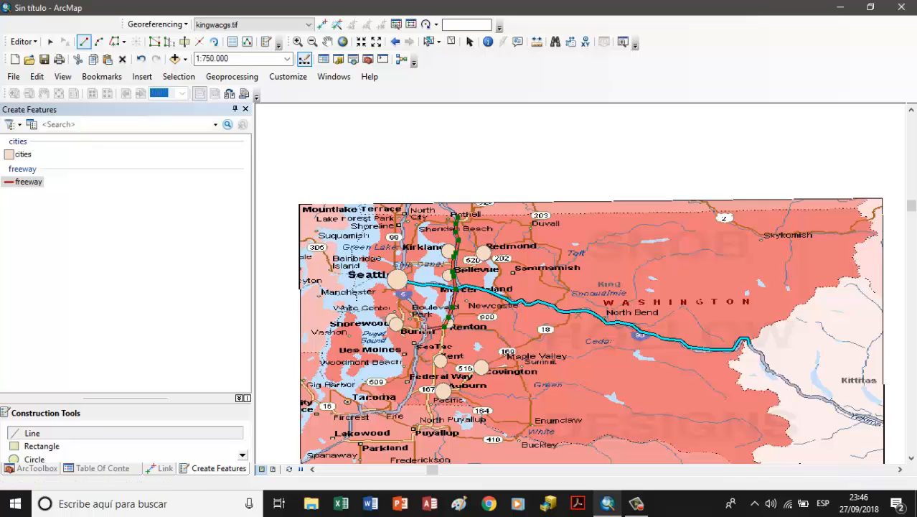
pyautogui.doubleClick(431, 328)
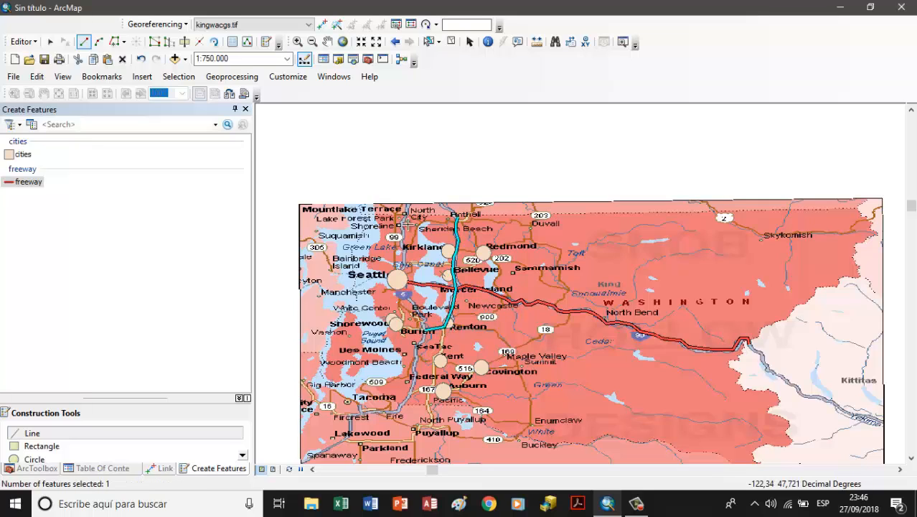
# Step: Digitize Interstate 5 as a freeway line from North City south through Seattle and past Federal Way to the southern county boundary
pyautogui.click(405, 214)
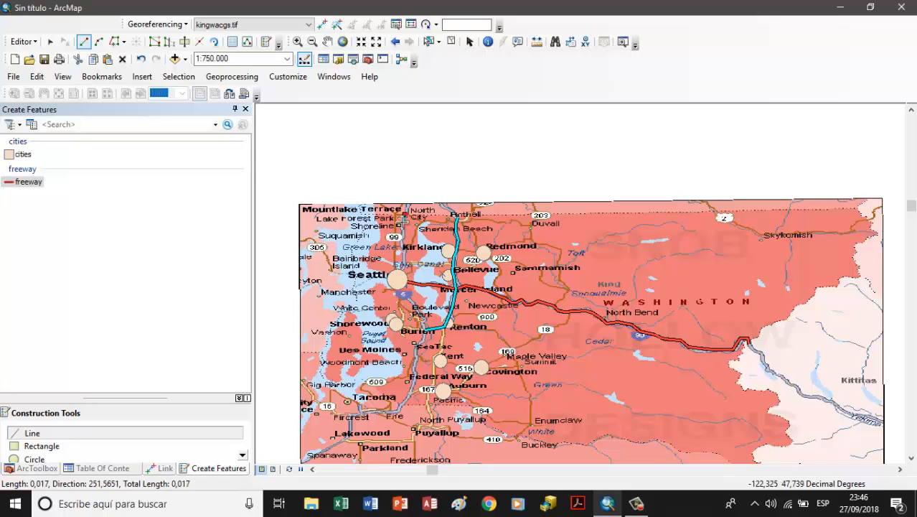
pyautogui.click(404, 258)
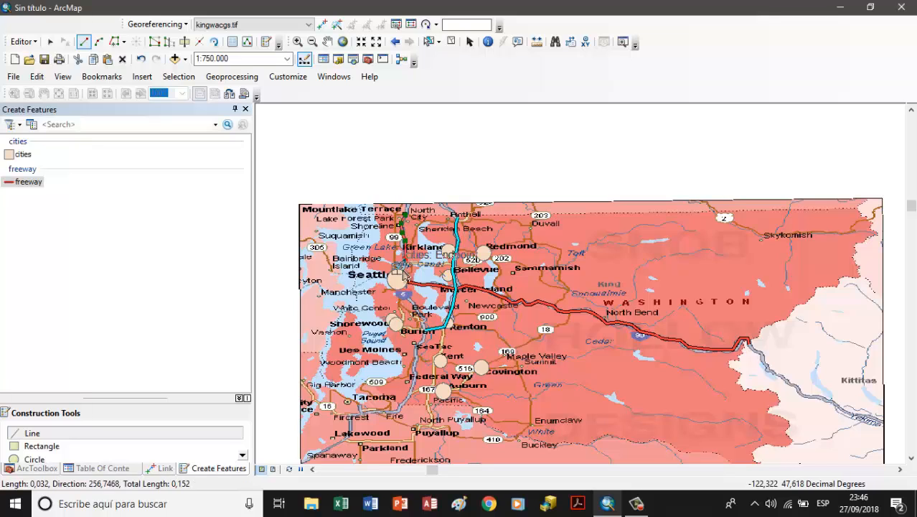
pyautogui.click(396, 268)
pyautogui.click(403, 289)
pyautogui.click(414, 308)
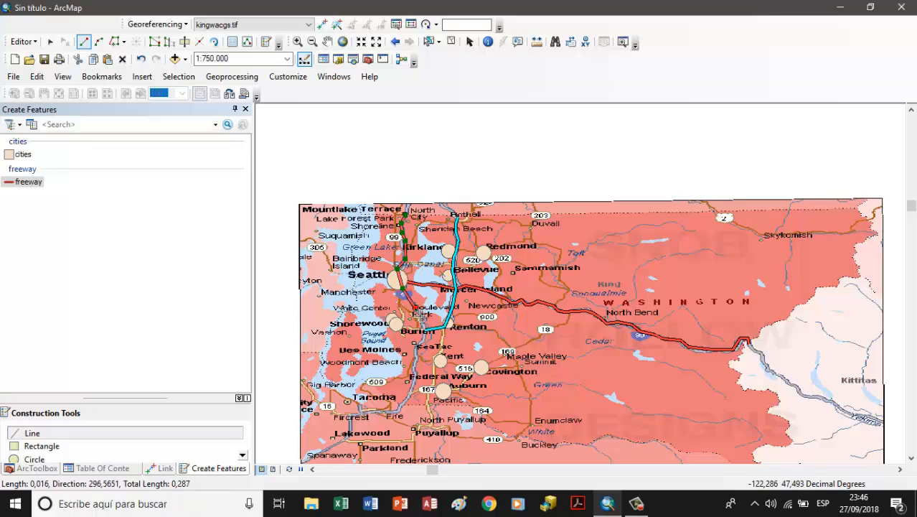
pyautogui.click(423, 318)
pyautogui.click(426, 322)
pyautogui.click(425, 331)
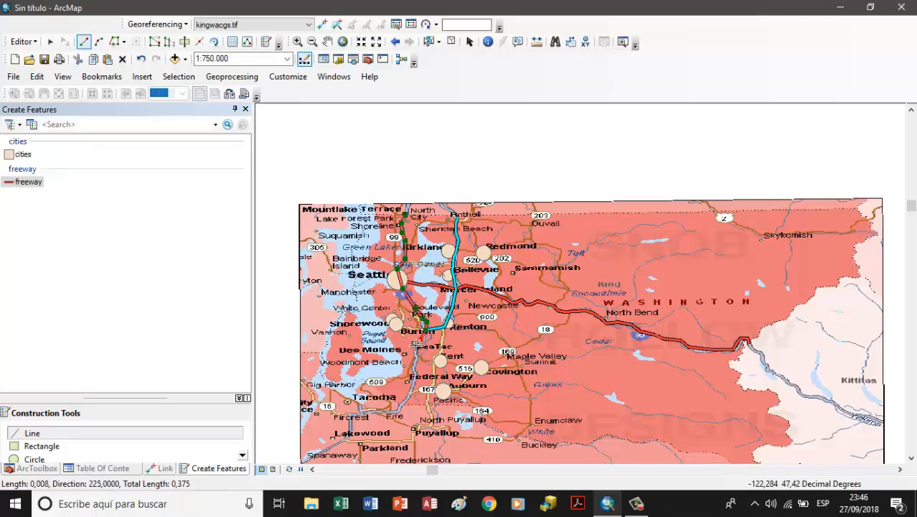
pyautogui.click(412, 349)
pyautogui.click(413, 373)
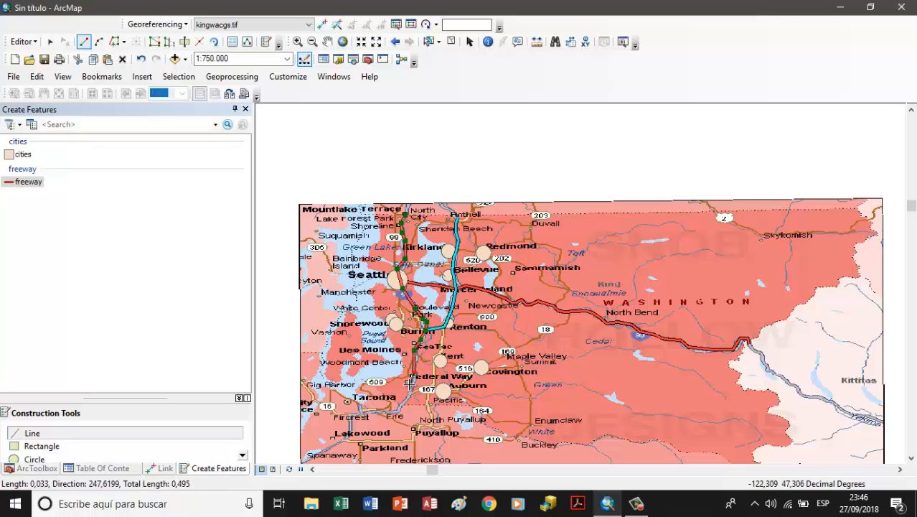
pyautogui.click(408, 388)
pyautogui.doubleClick(401, 406)
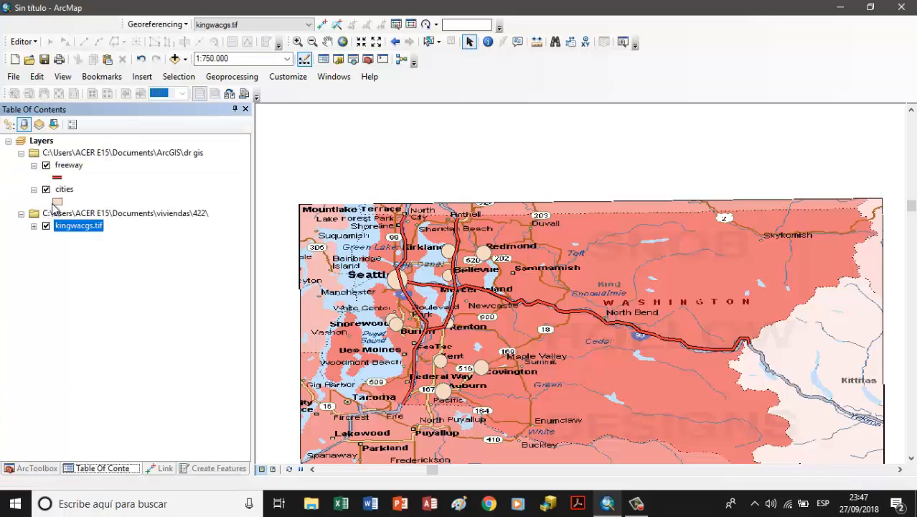
# Step: Symbolize the cities layer with a white fill and a black outline
pyautogui.click(56, 201)
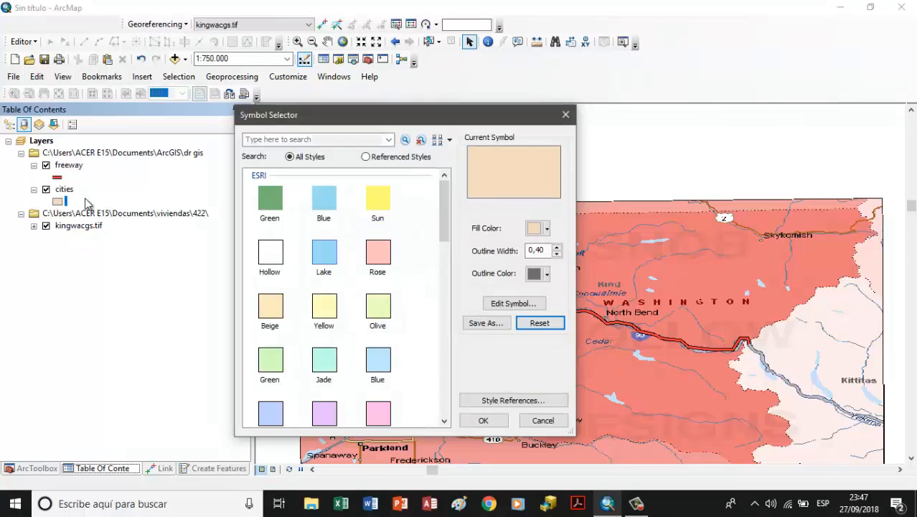
pyautogui.click(538, 273)
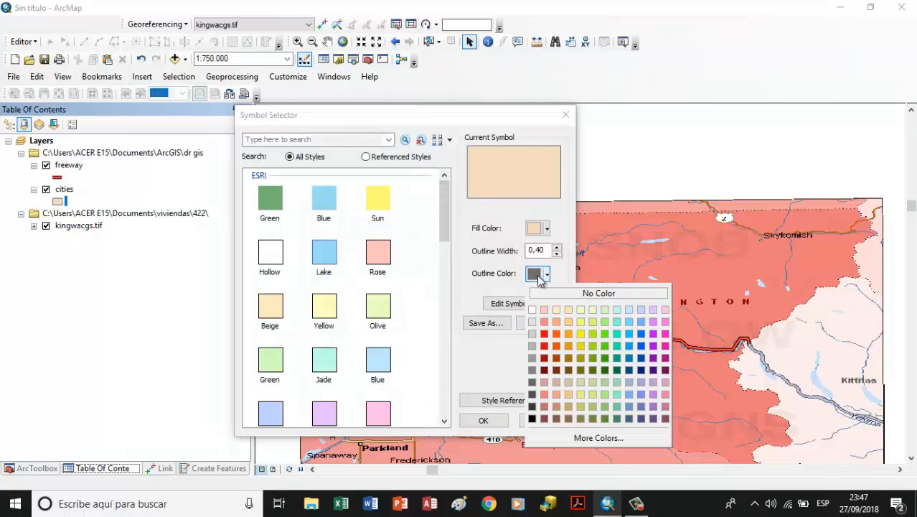
pyautogui.click(533, 419)
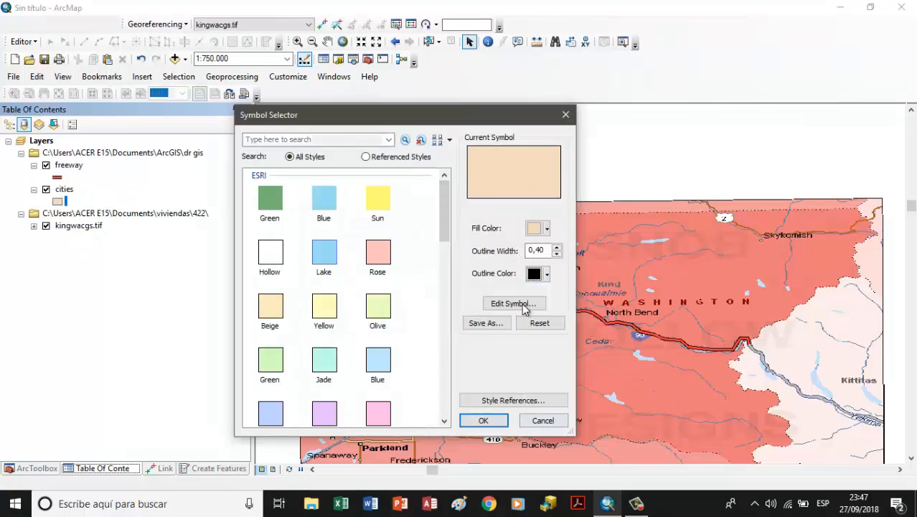
pyautogui.click(540, 231)
pyautogui.click(536, 264)
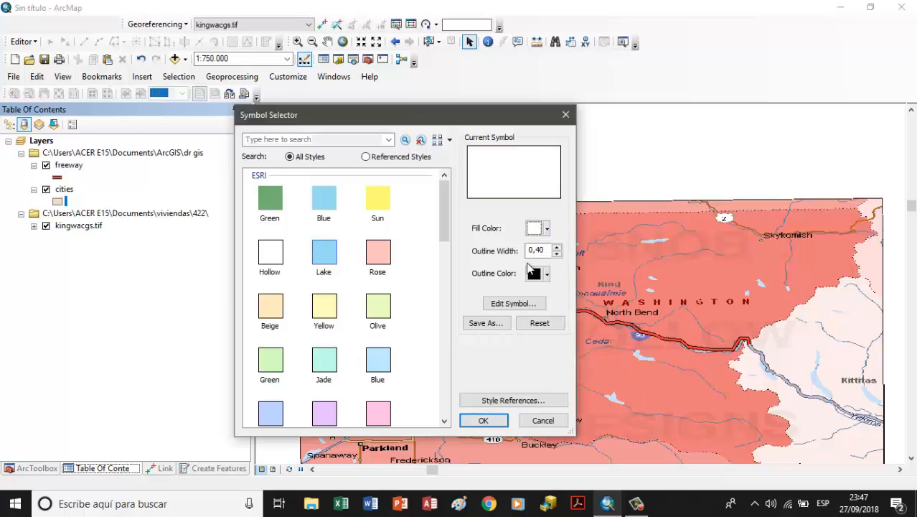
pyautogui.click(484, 421)
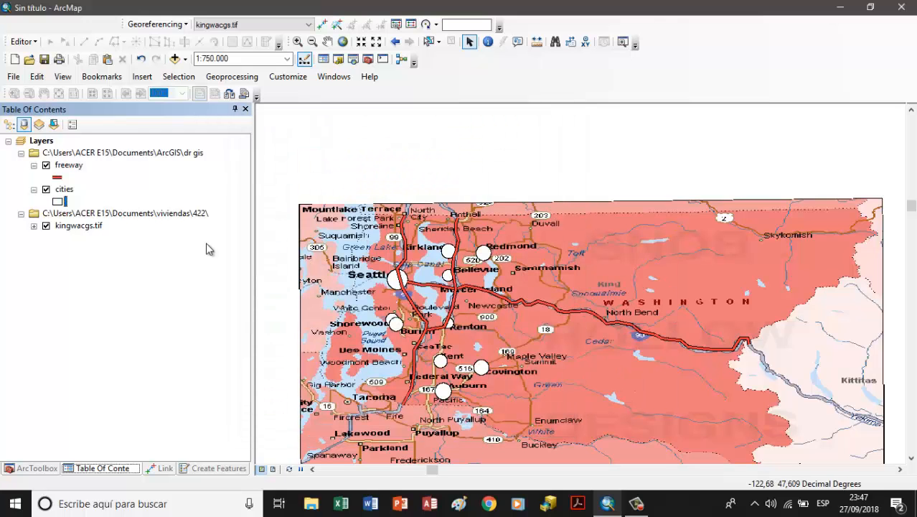
# Step: Symbolize the freeway layer with the Expressway symbol, a light gray color and a width of 2,40
pyautogui.click(59, 177)
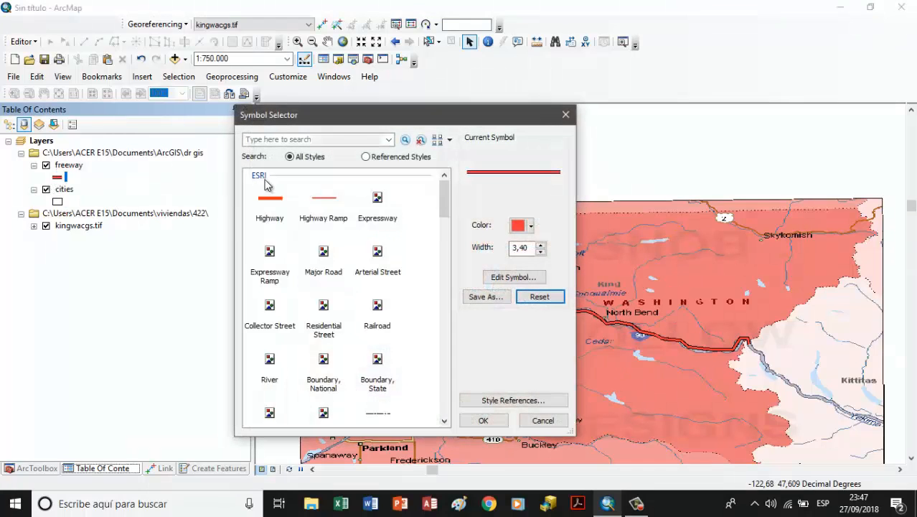
pyautogui.click(373, 201)
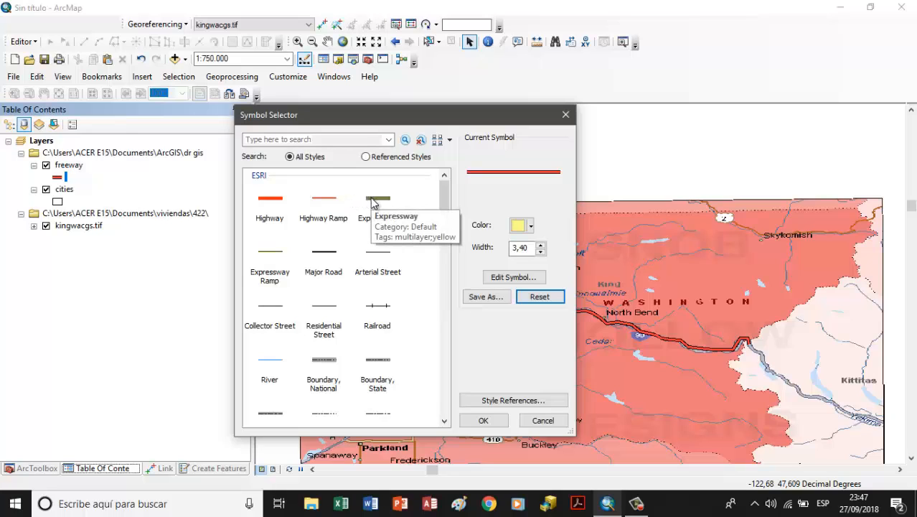
pyautogui.click(531, 226)
pyautogui.click(515, 285)
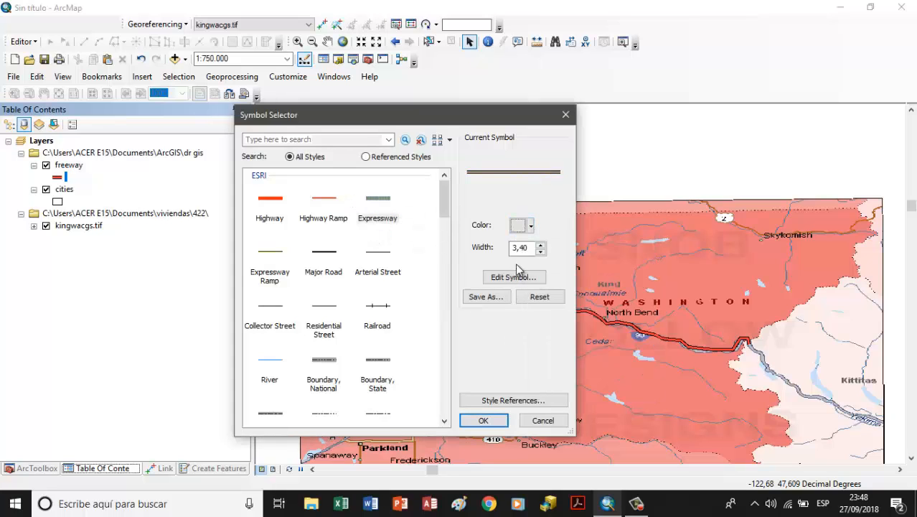
pyautogui.moveTo(516, 248); pyautogui.dragTo(511, 254)
pyautogui.write('1')
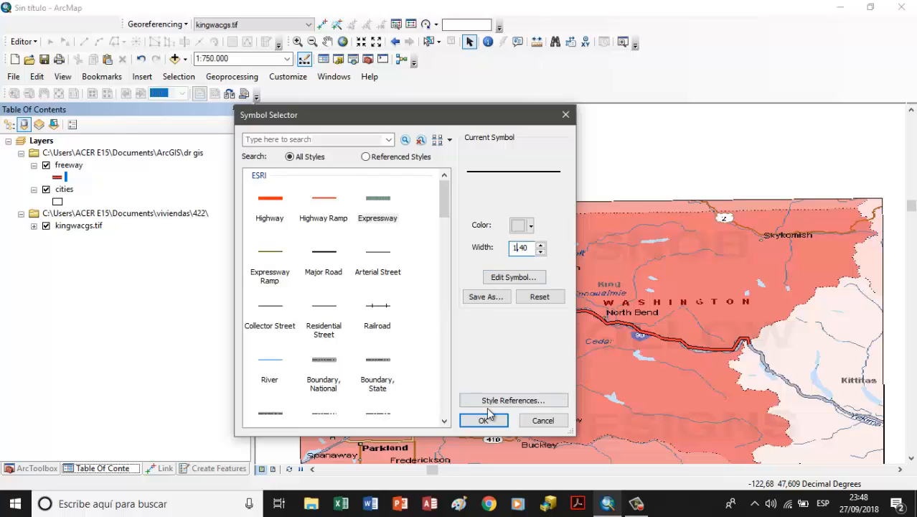
pyautogui.press('BackSpace')
pyautogui.write('2')
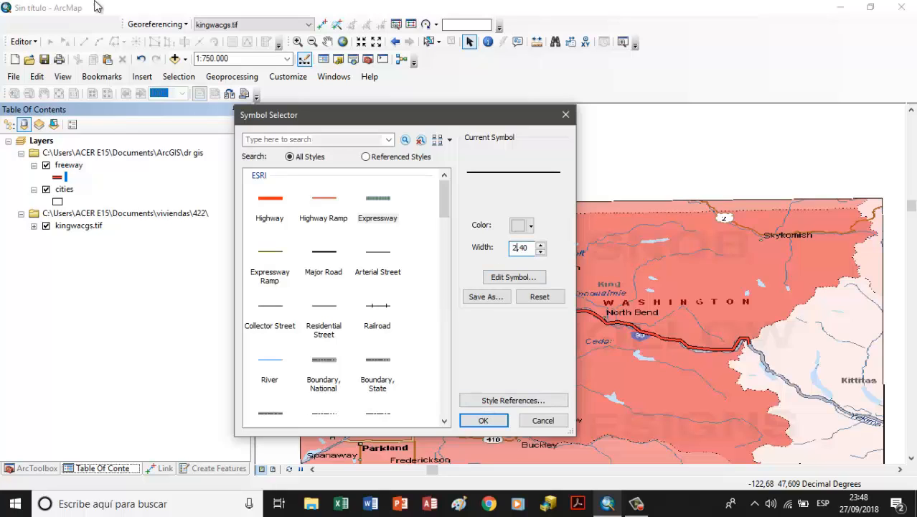
pyautogui.click(488, 422)
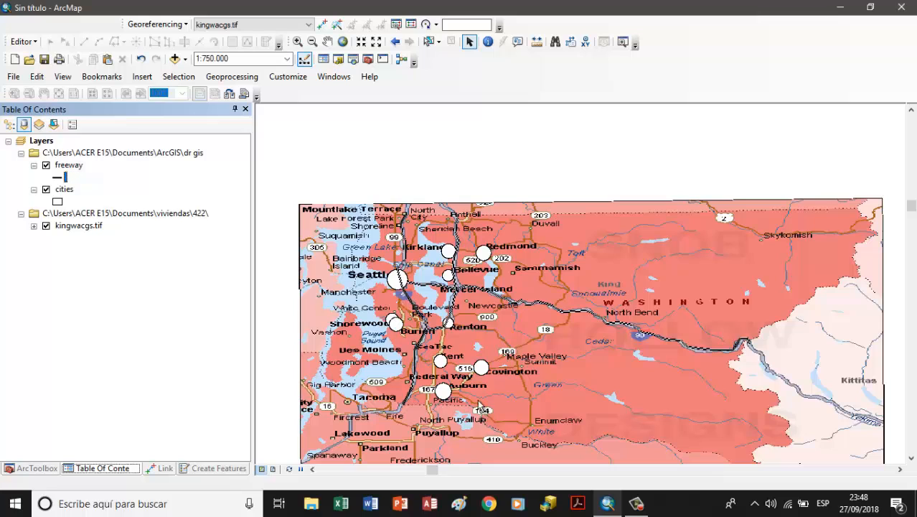
# Step: Hide the kingwacgs.tif raster and compare the digitized cities and freeways with and without it
pyautogui.click(46, 225)
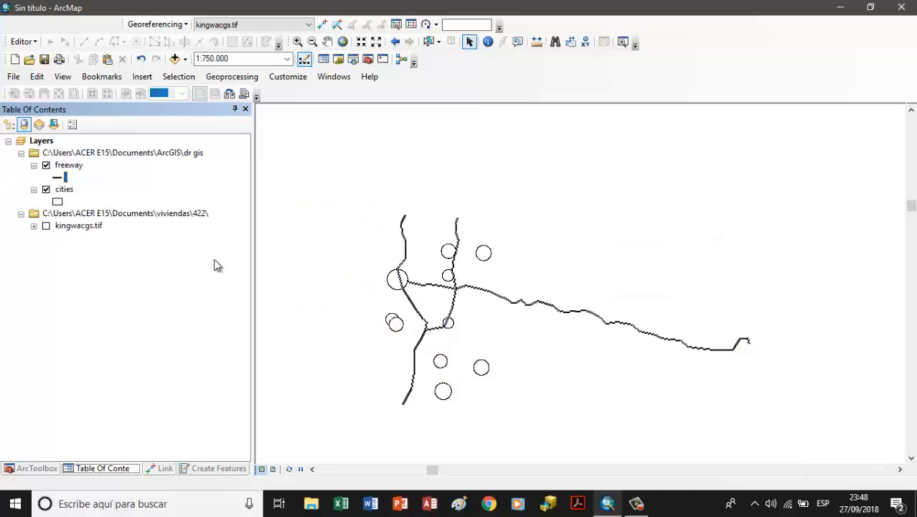
pyautogui.scroll(-1, 607, 309)
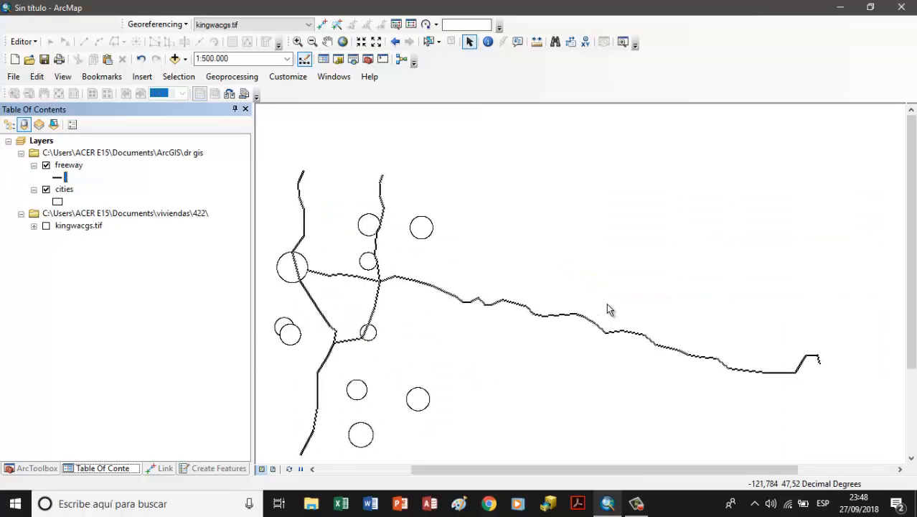
pyautogui.scroll(-1, 607, 309)
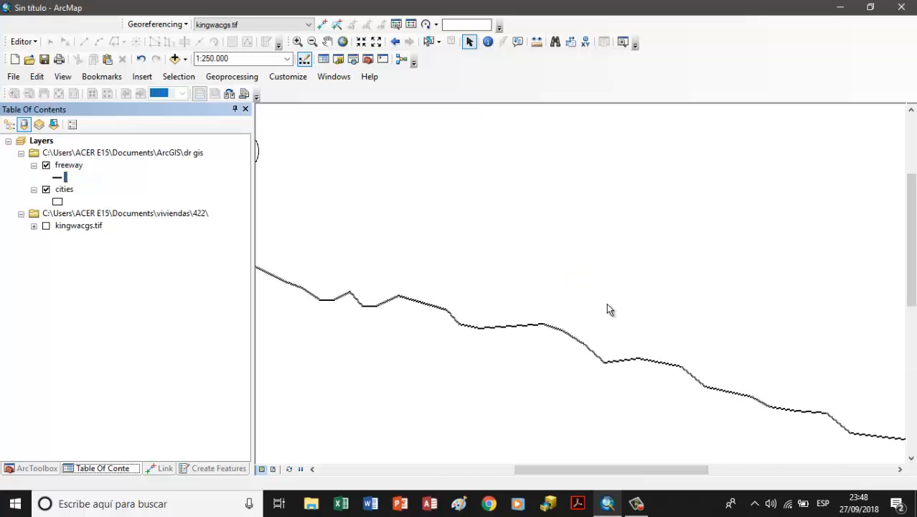
pyautogui.scroll(2, 608, 309)
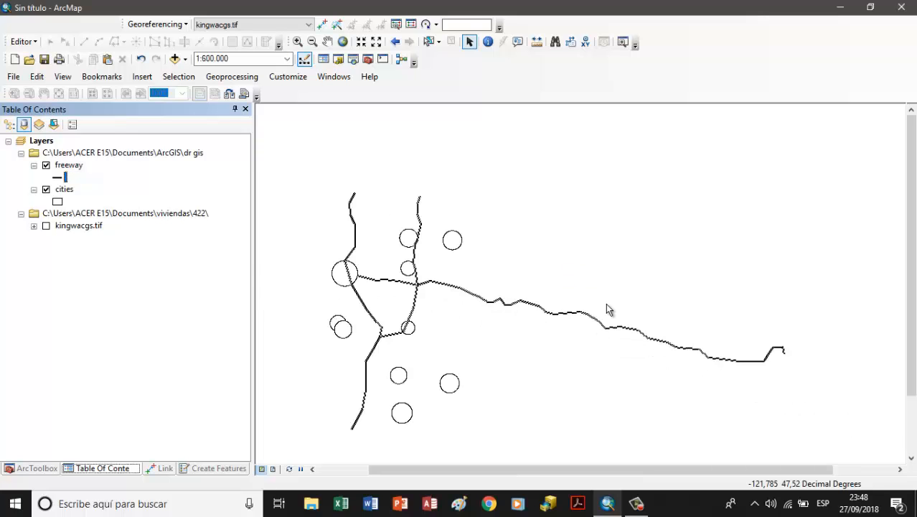
pyautogui.click(46, 225)
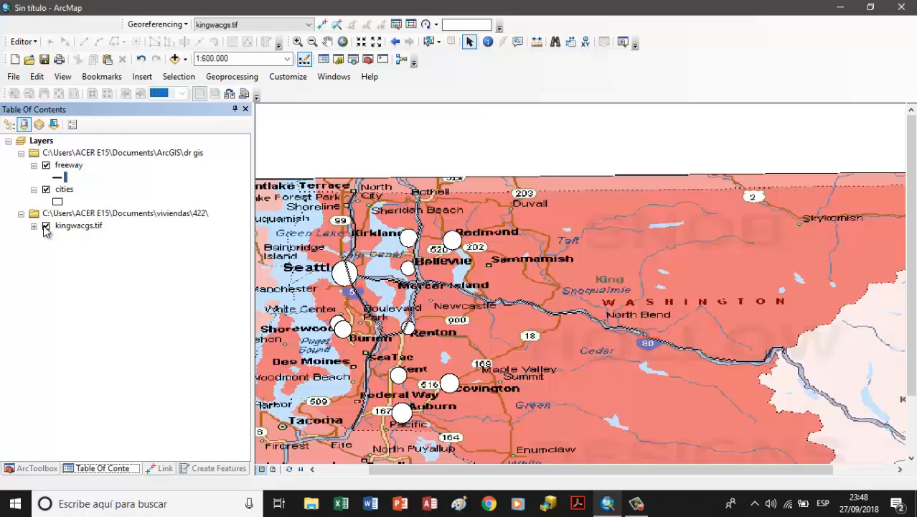
pyautogui.click(46, 226)
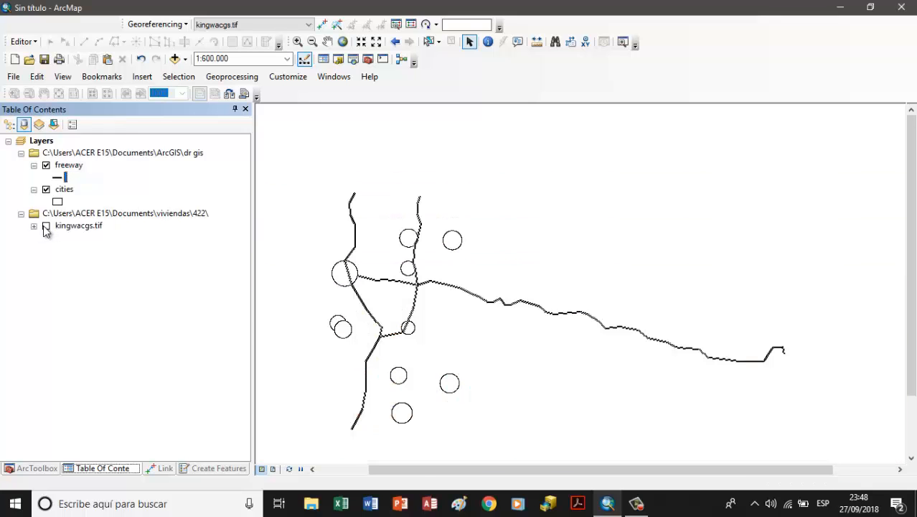
# Step: Insert a new, separate data frame into the map document
pyautogui.click(22, 146)
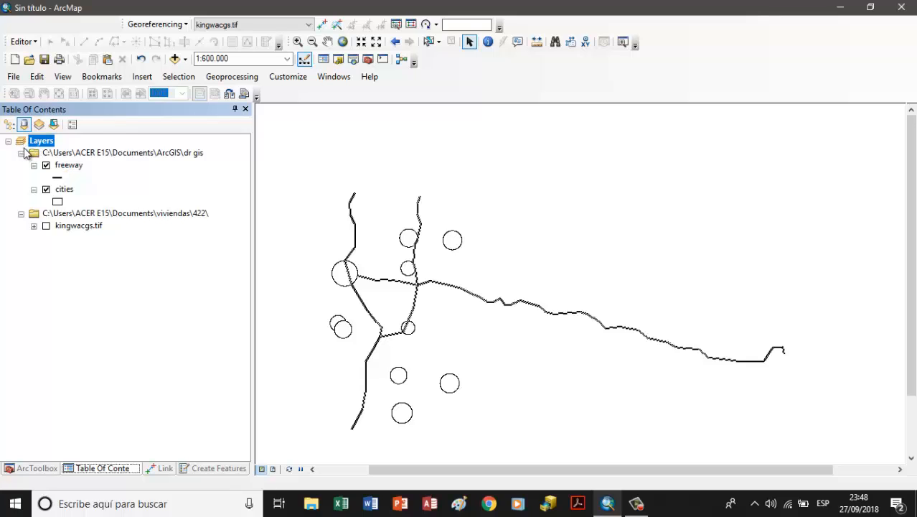
pyautogui.click(142, 77)
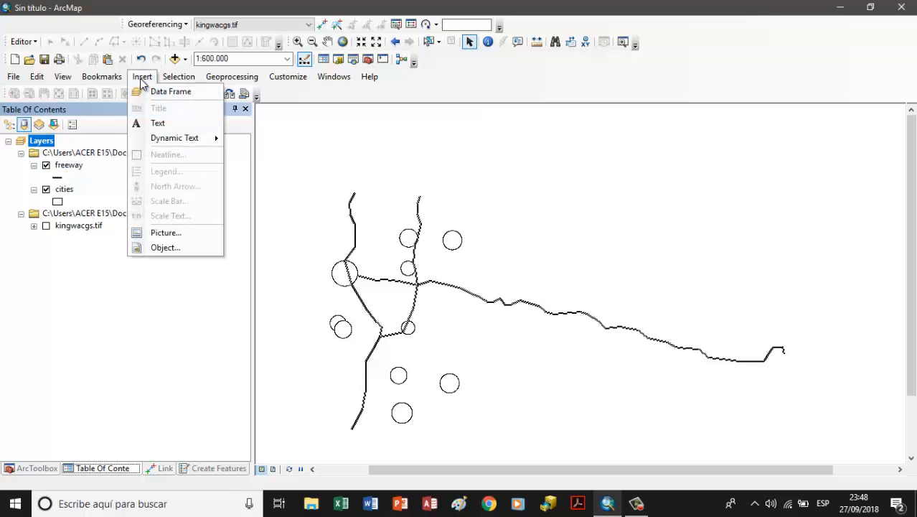
pyautogui.click(143, 90)
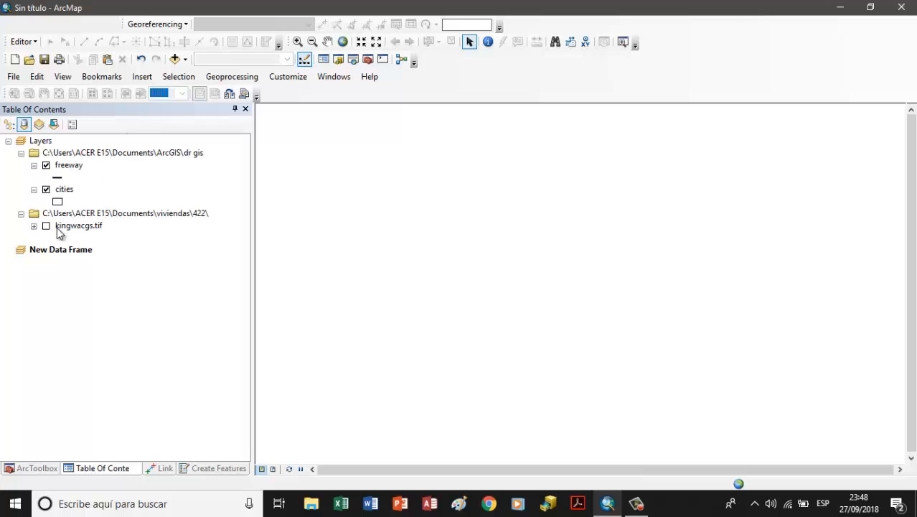
pyautogui.click(55, 253)
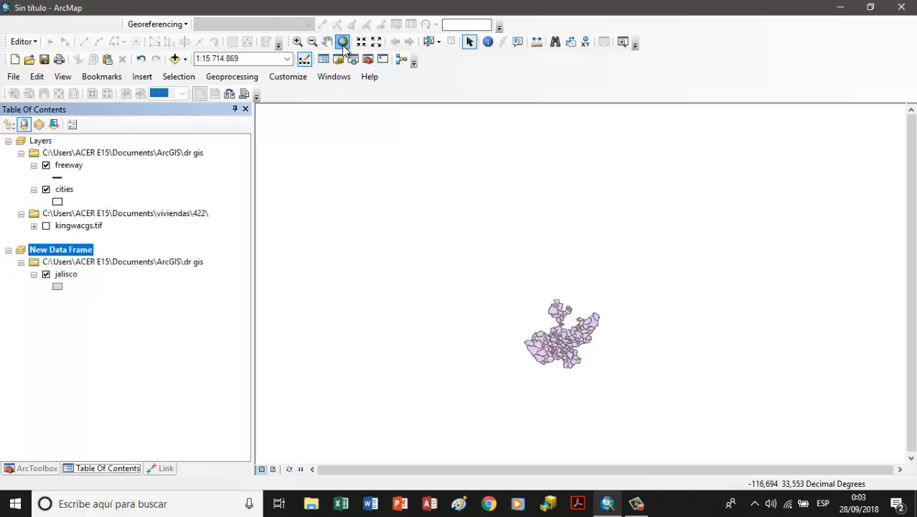
pyautogui.click(342, 41)
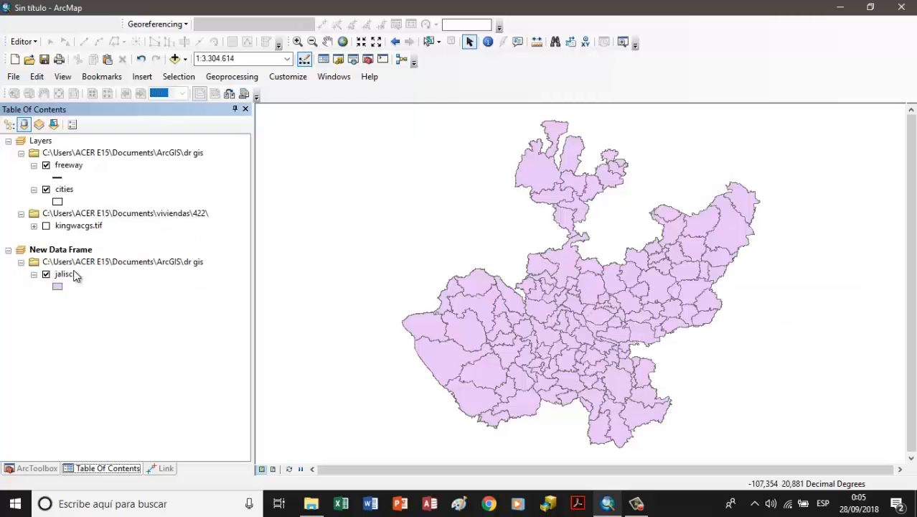
# Step: Add the Hoja1$ sheet of cent.xls to the new data frame
pyautogui.rightClick(59, 251)
pyautogui.click(133, 12)
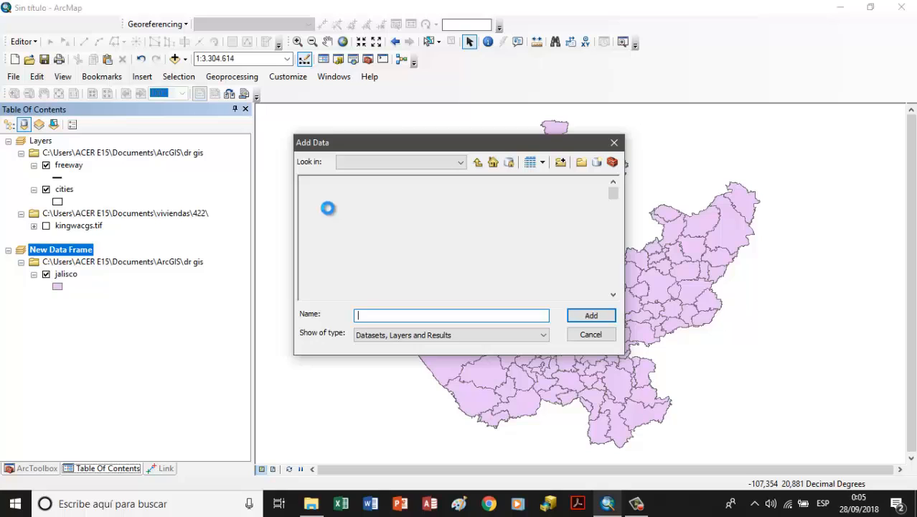
pyautogui.doubleClick(323, 197)
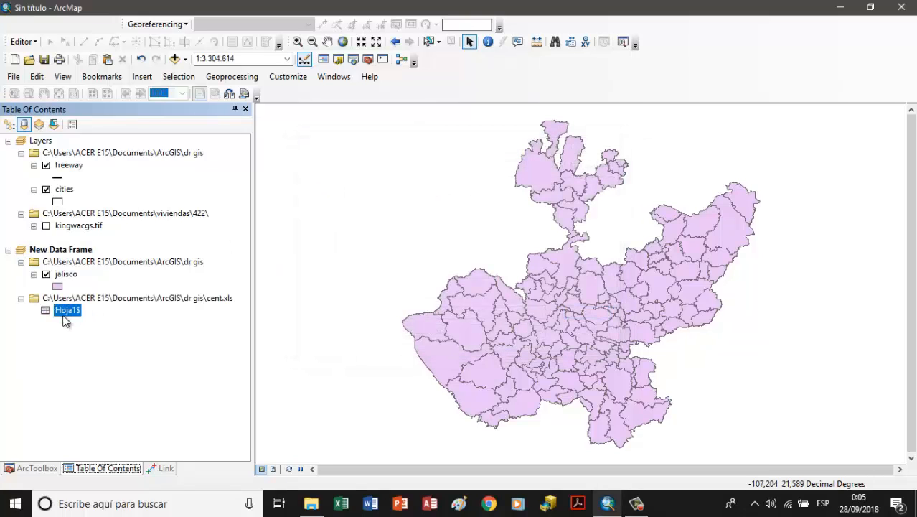
# Step: Display the Hoja1$ table as XY points with long as the X field, lat as the Y field and GCS_WGS_1984 coordinates
pyautogui.rightClick(64, 312)
pyautogui.click(82, 429)
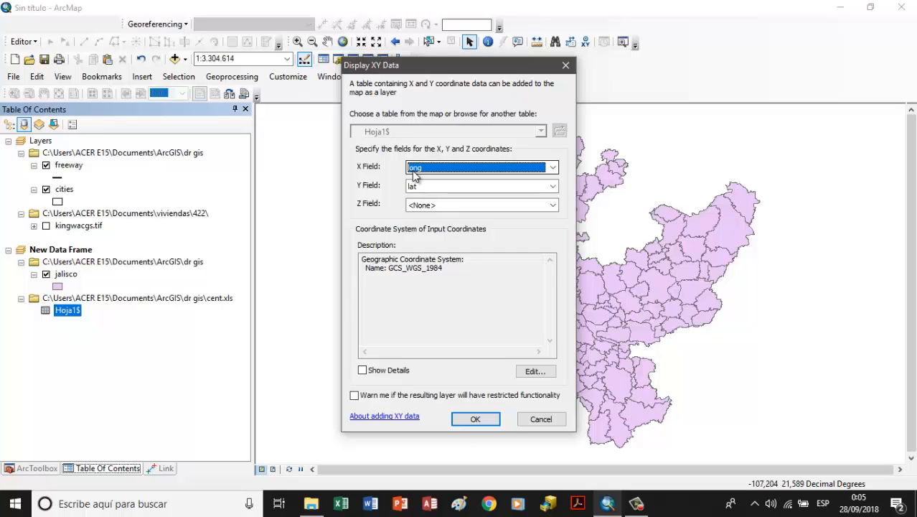
pyautogui.click(474, 419)
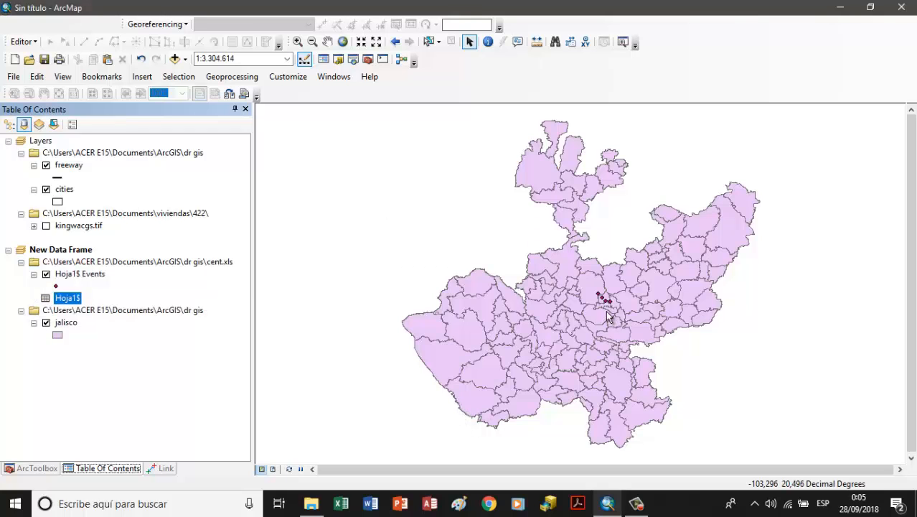
pyautogui.scroll(5, 606, 316)
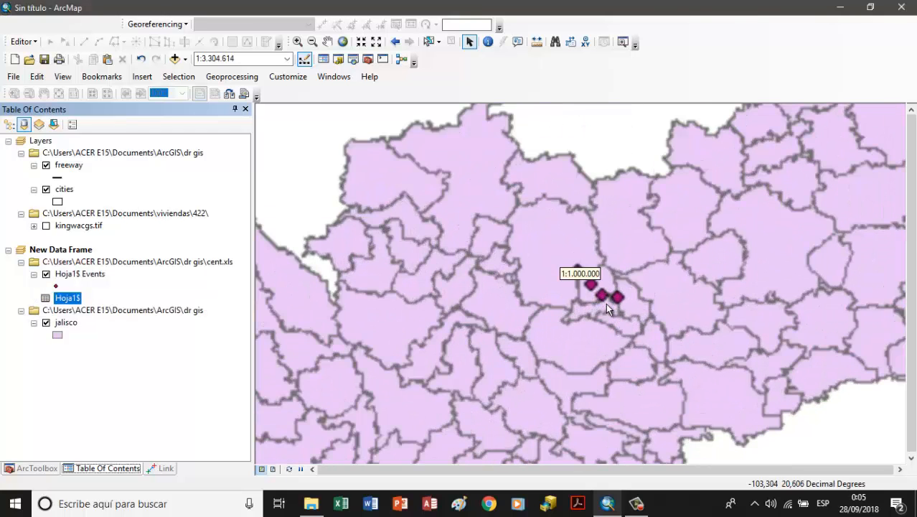
pyautogui.scroll(1, 607, 307)
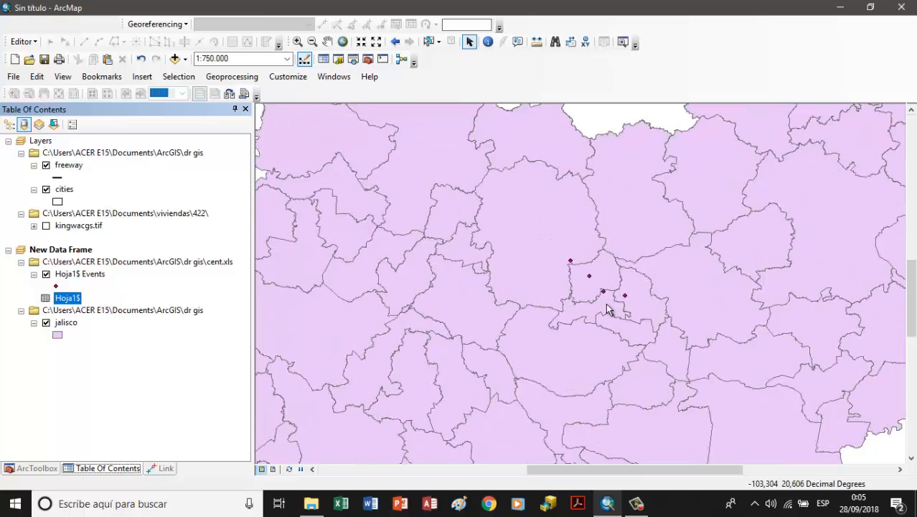